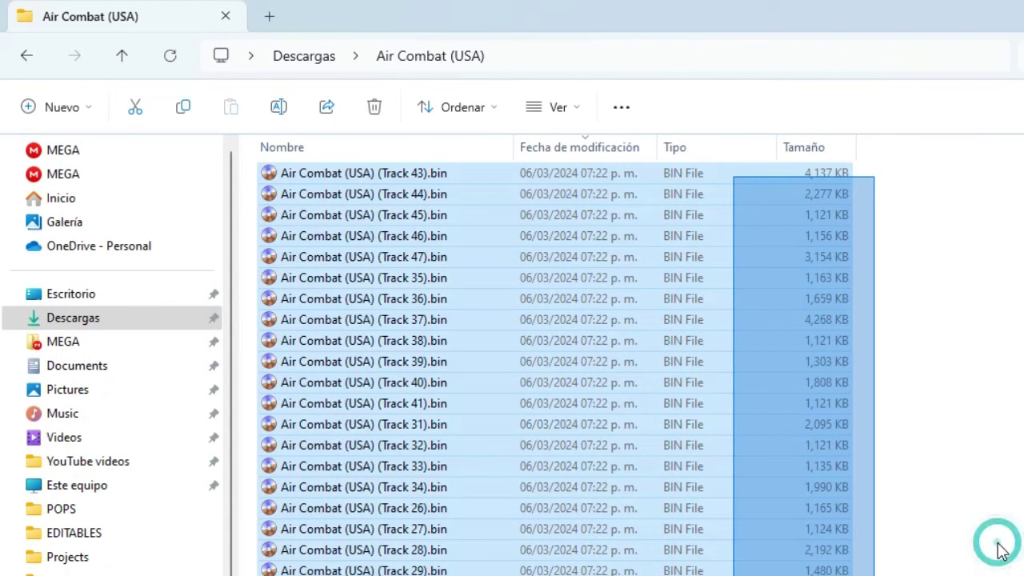
- Try to convert Air Combat (USA).cue to BIN (.BIN/.CUE) format with UltraISO, choosing the cue file as the source
scroll(551, 360, down, 7)
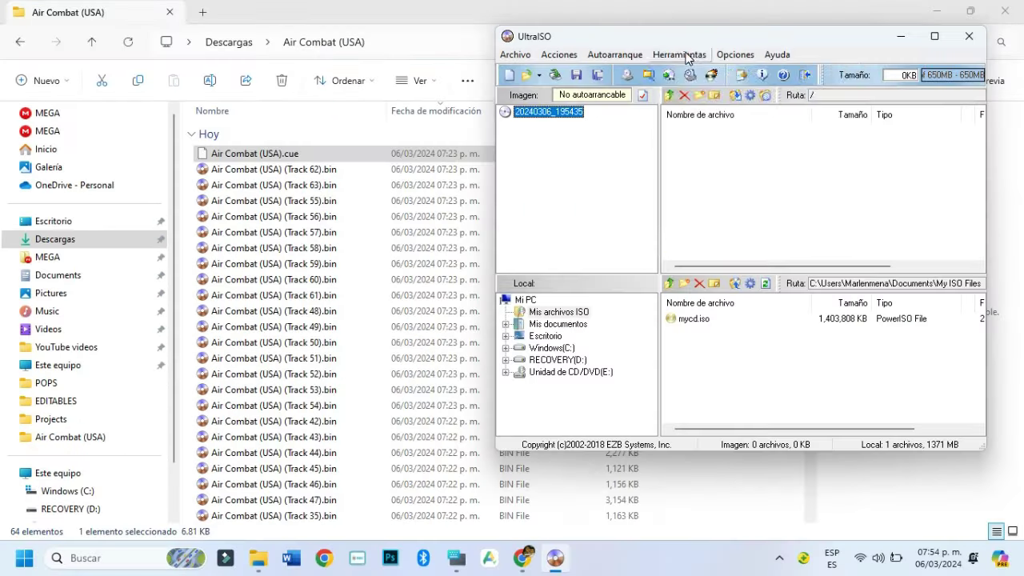
click(680, 55)
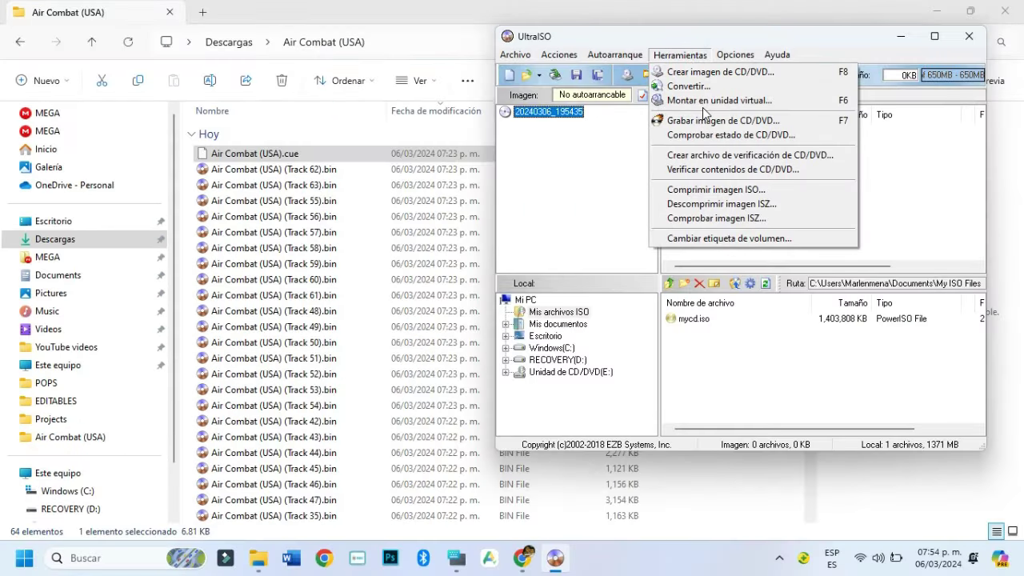
click(697, 86)
click(572, 222)
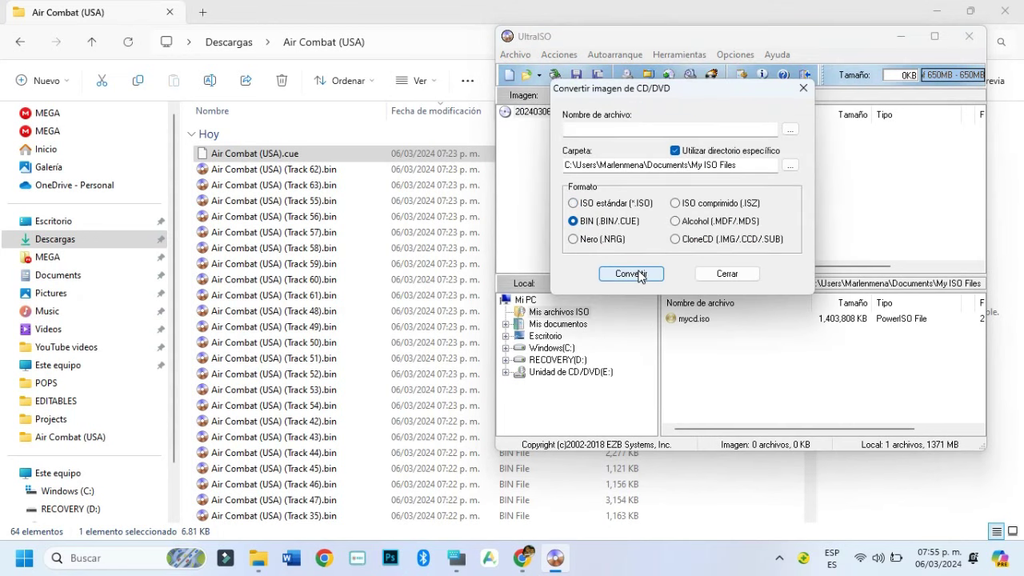
click(790, 129)
click(747, 238)
click(896, 432)
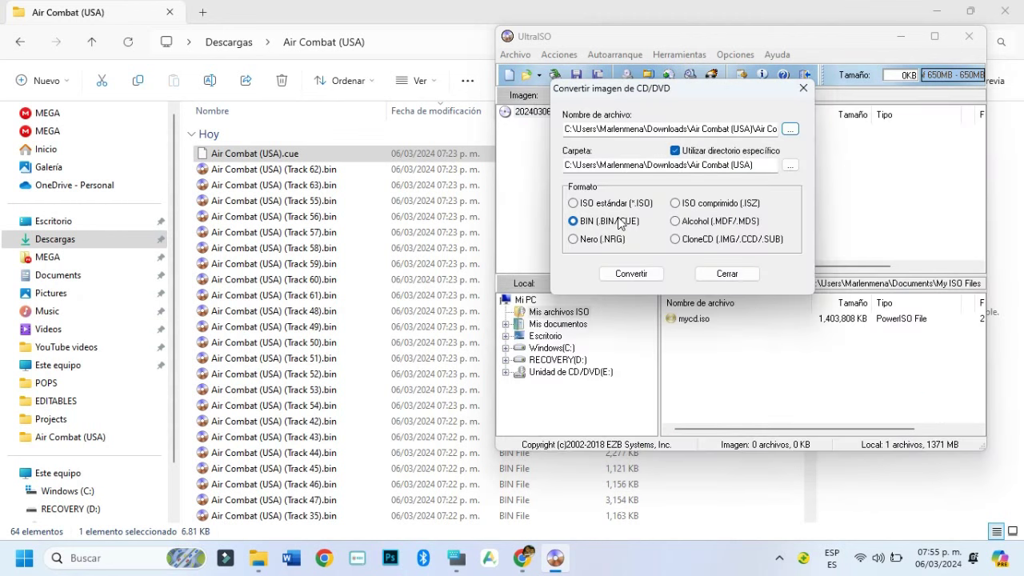
click(632, 272)
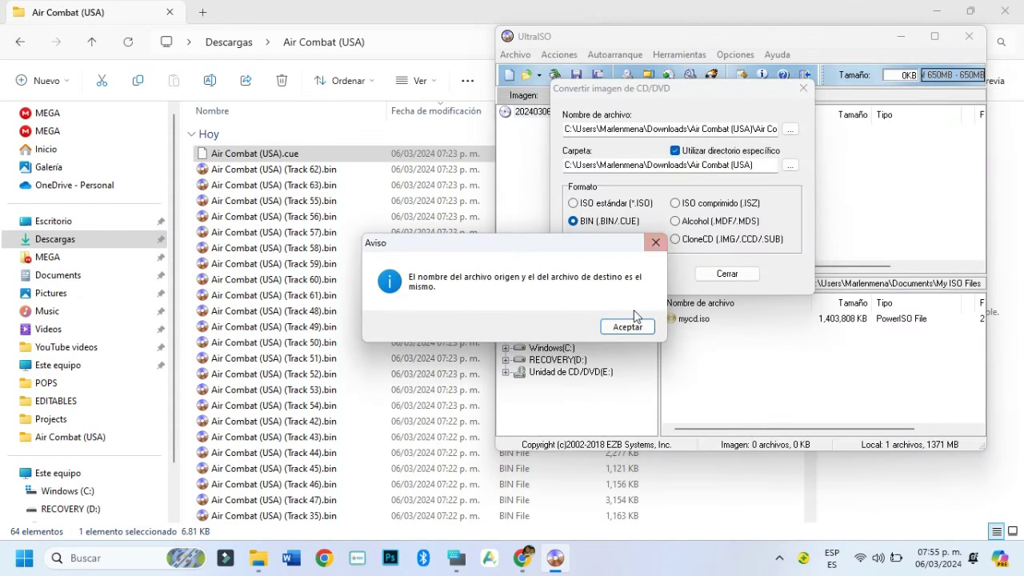
click(637, 319)
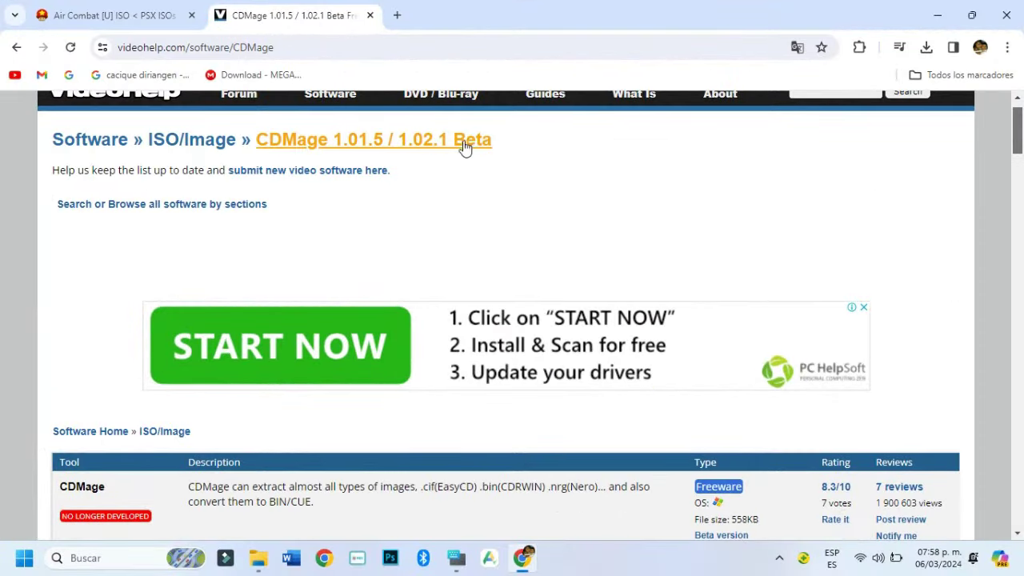
- Download CDMage 1.02.1 Beta from its VideoHelp page and run the self-extractor CDmage1-02-1B5.exe
drag(1020, 146, 1016, 195)
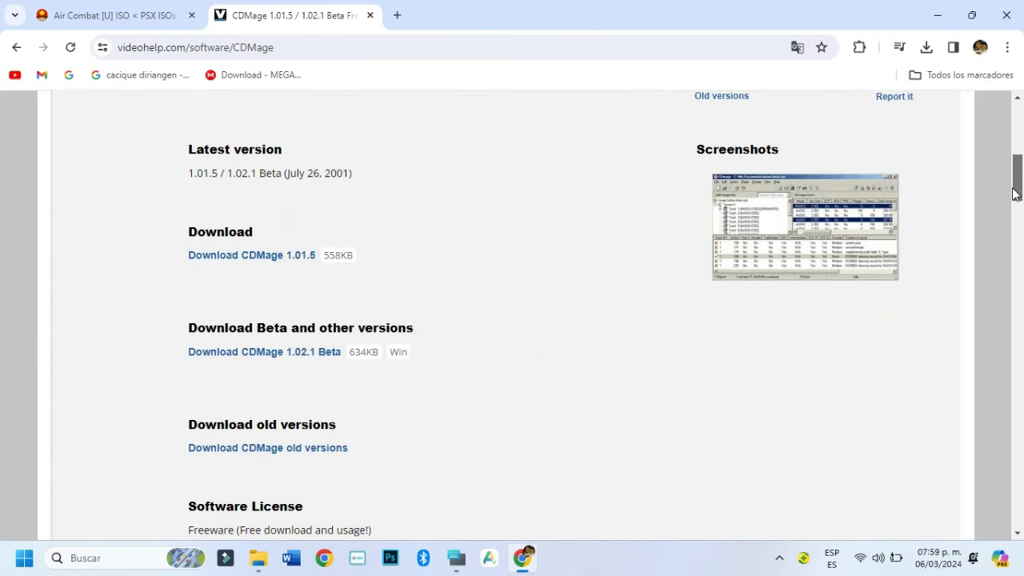
click(298, 356)
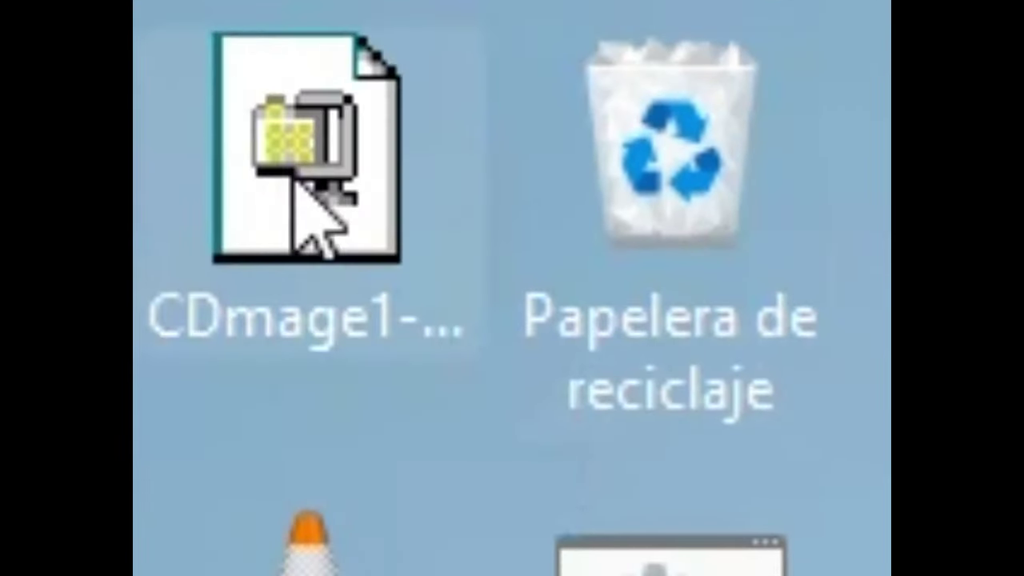
click(295, 182)
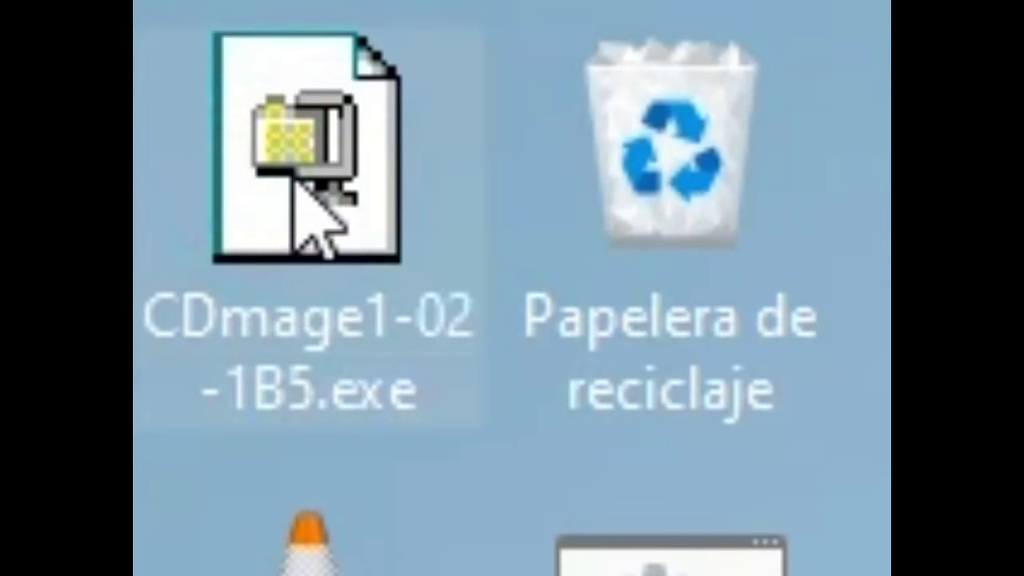
double_click(295, 182)
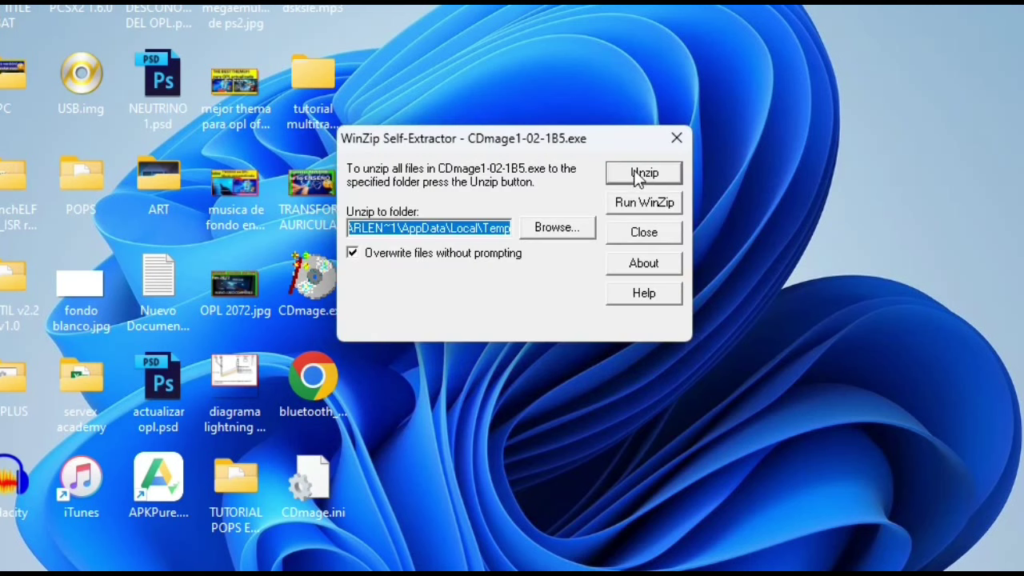
- Unzip the CDMage files into the desktop folder tutorial multitrack bin
click(561, 226)
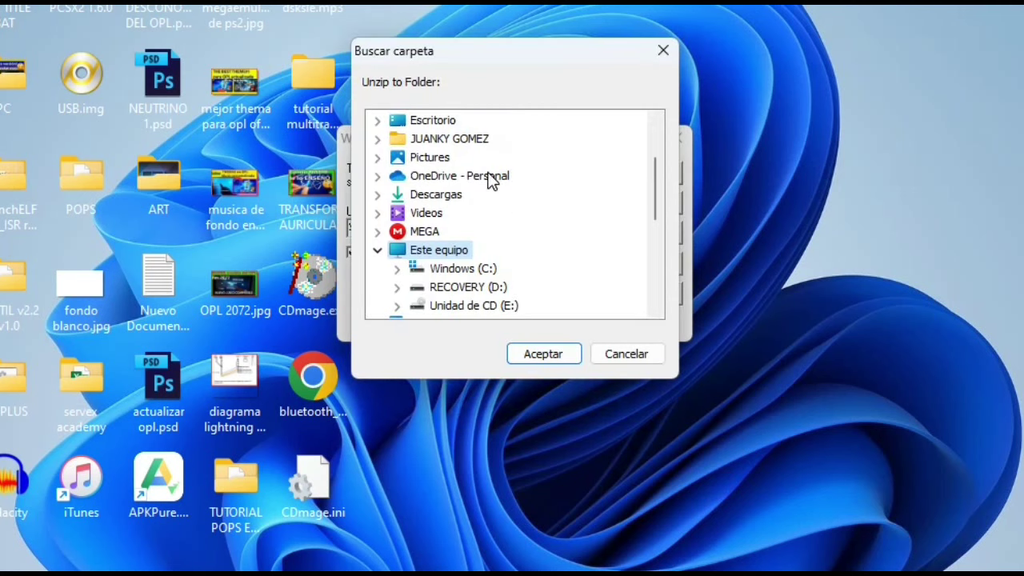
click(377, 120)
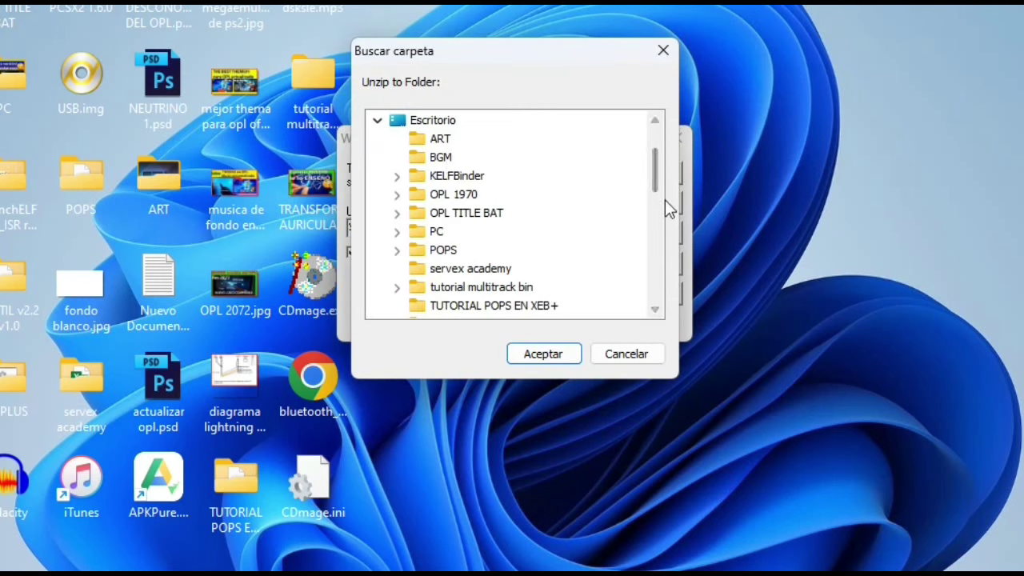
scroll(516, 233, down, 1)
click(513, 229)
click(540, 352)
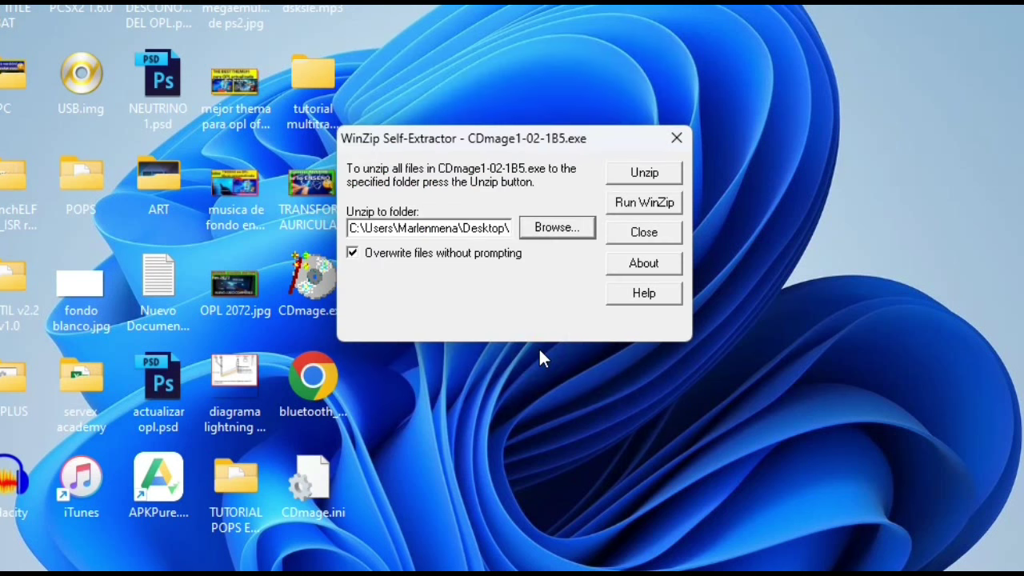
click(644, 175)
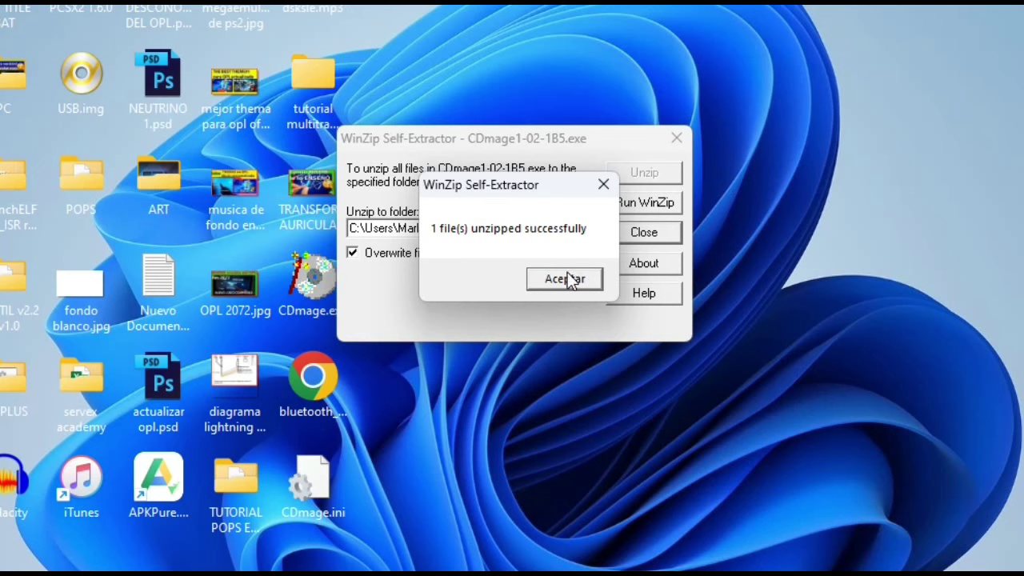
click(566, 280)
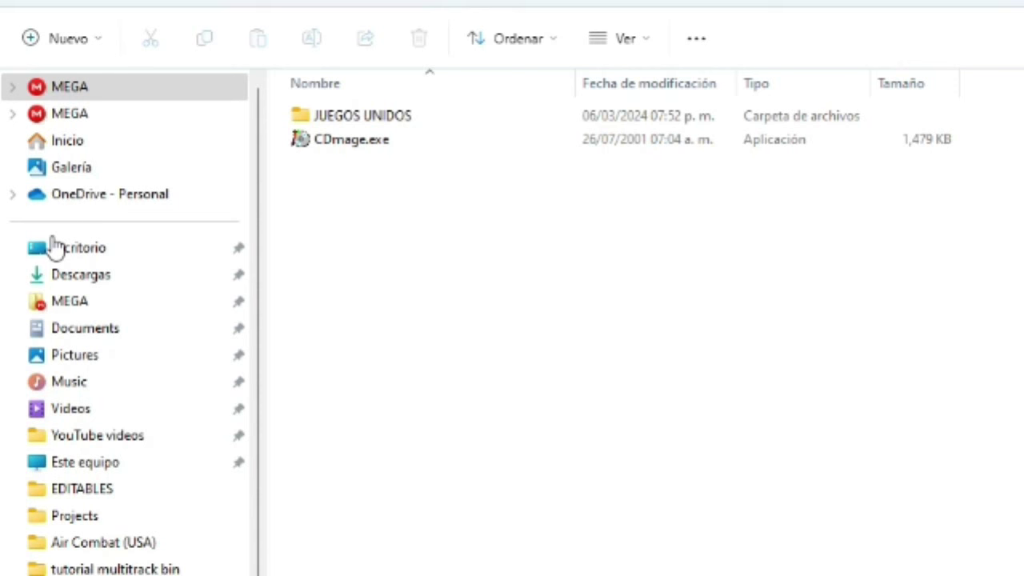
- Move the Air Combat (USA) folder from Descargas into the tutorial multitrack bin folder
click(74, 275)
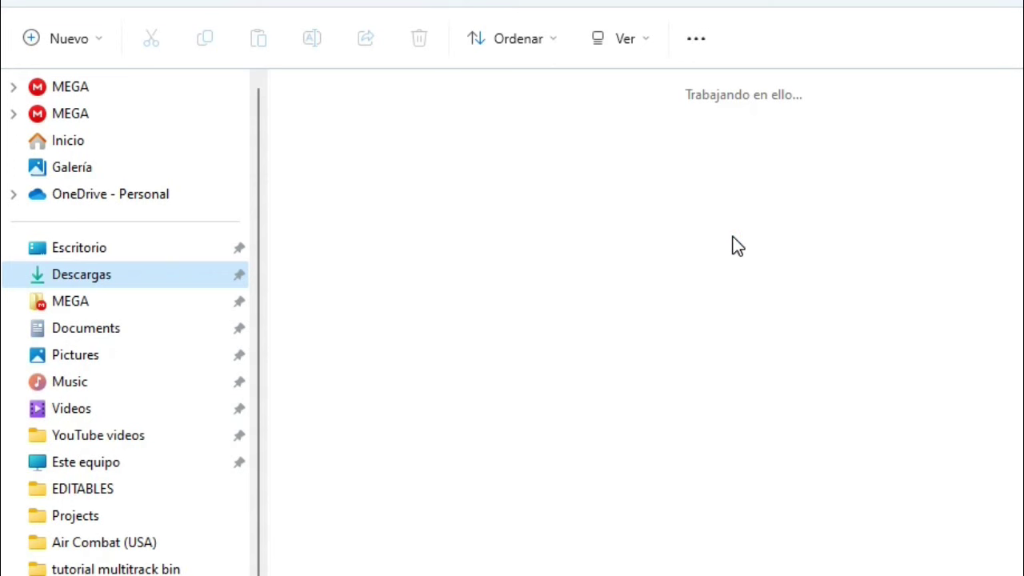
click(598, 151)
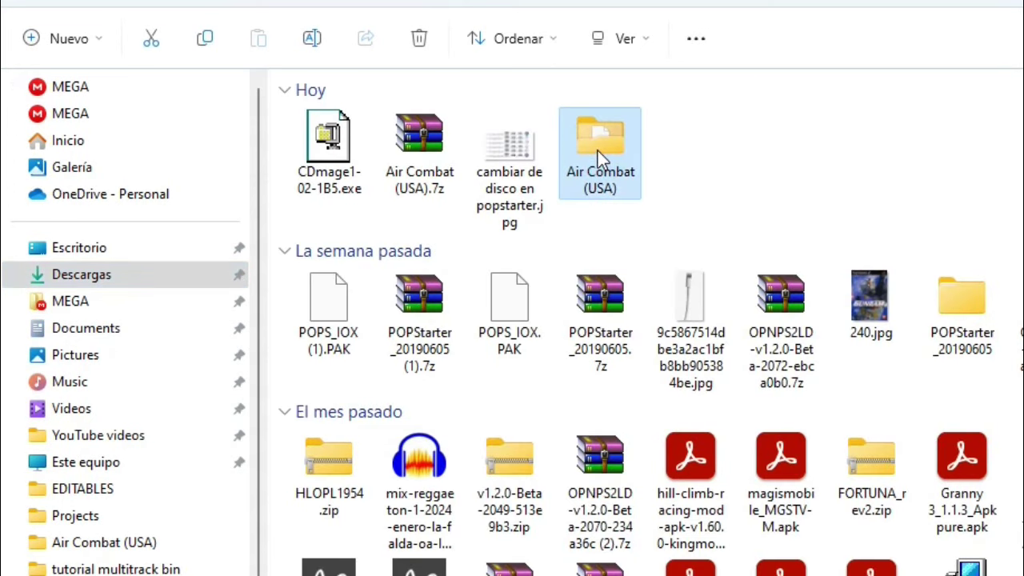
right_click(598, 150)
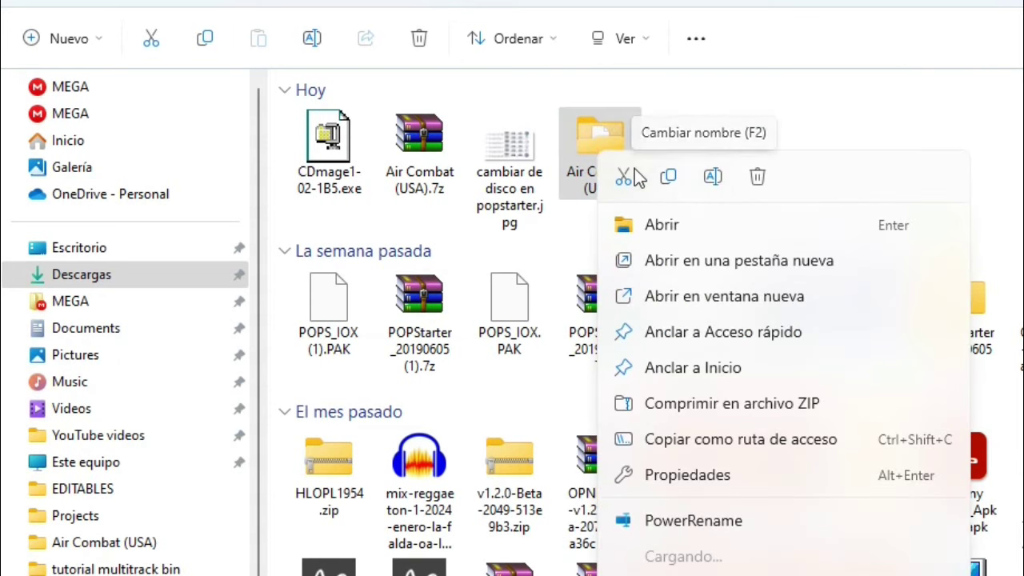
click(623, 177)
key(alt+Left)
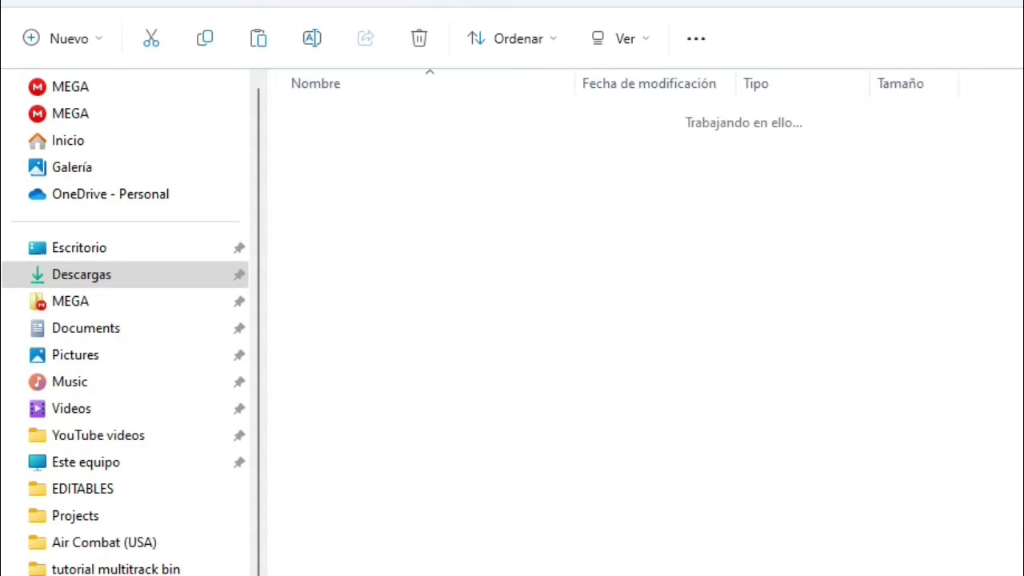
click(374, 226)
right_click(374, 226)
click(401, 253)
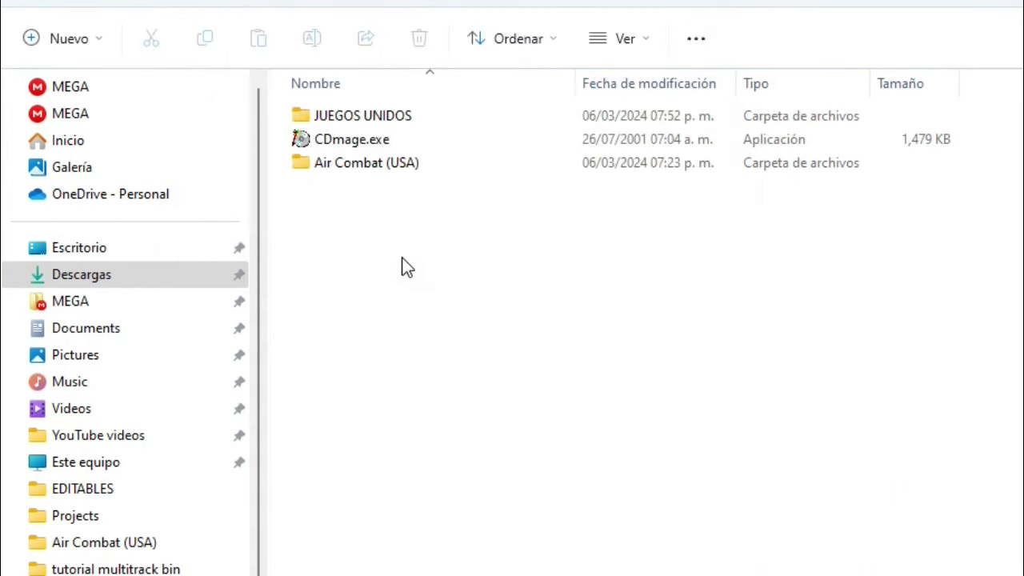
- Open the moved Air Combat (USA) folder and examine its list of separate track BIN files
click(422, 164)
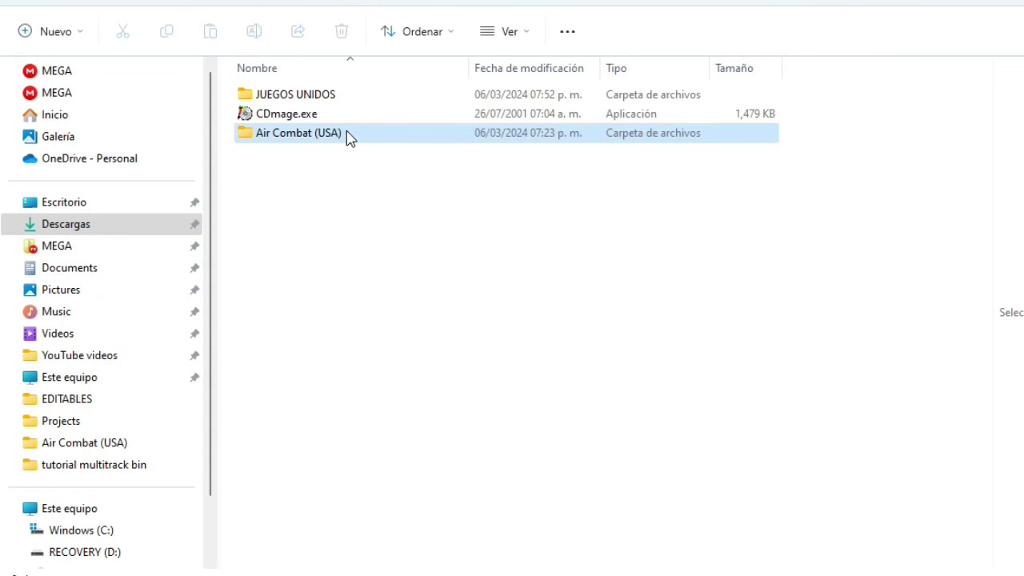
click(349, 138)
click(349, 137)
double_click(349, 136)
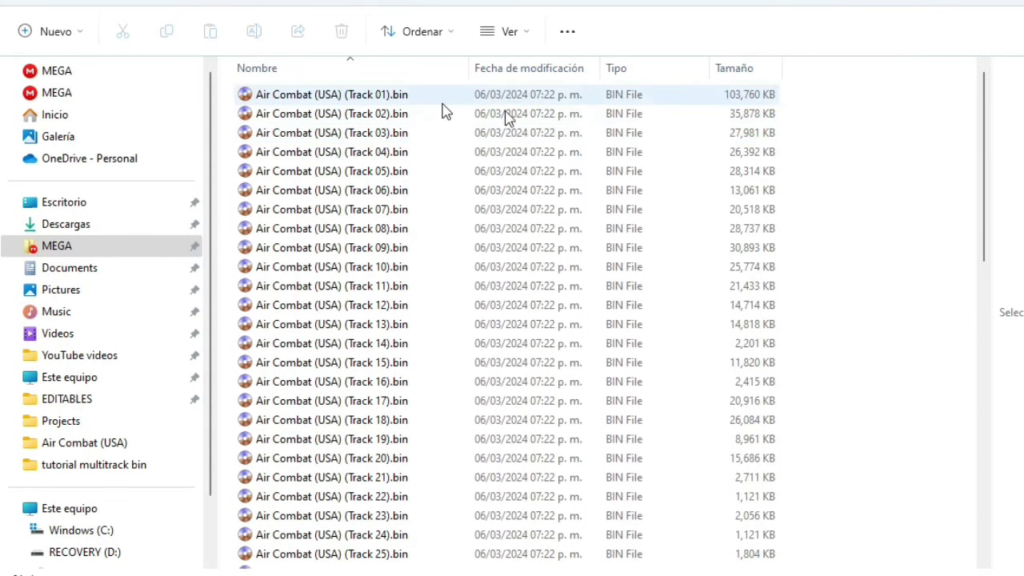
drag(989, 167, 970, 504)
drag(822, 538, 264, 116)
click(945, 146)
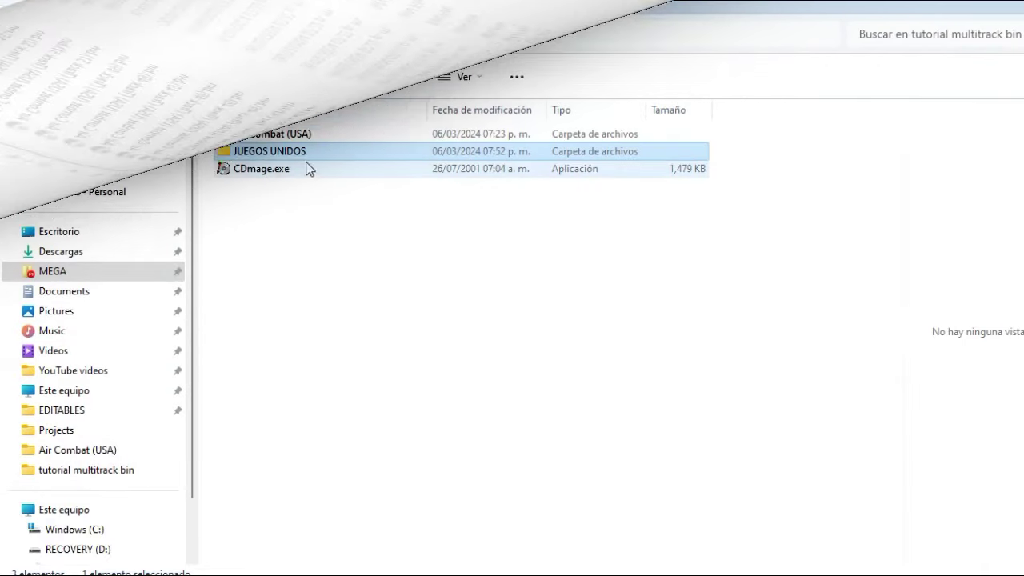
- Launch CDmage.exe and open Air Combat (USA).cue from the Air Combat (USA) folder inside tutorial multitrack bin
double_click(283, 171)
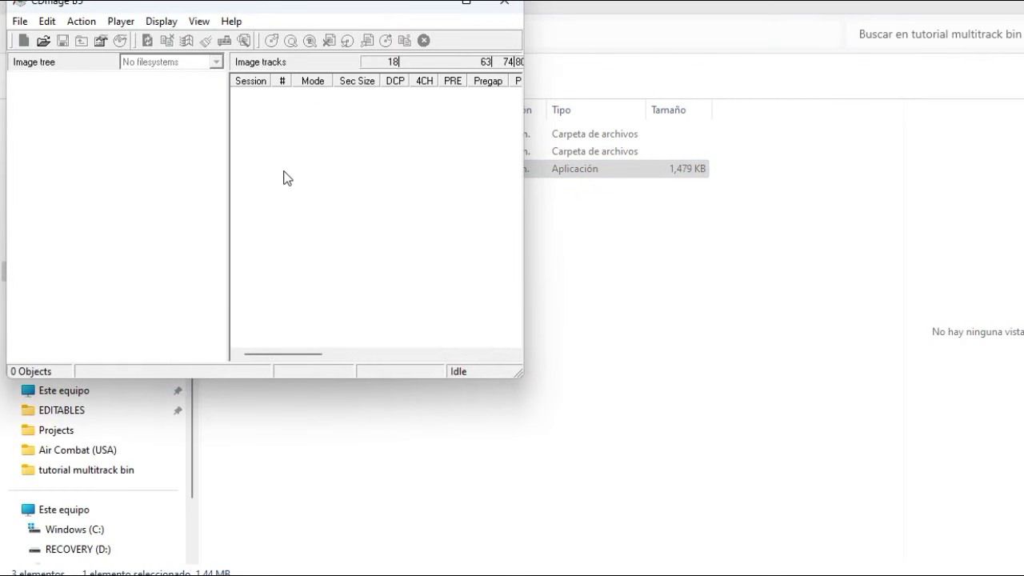
click(19, 21)
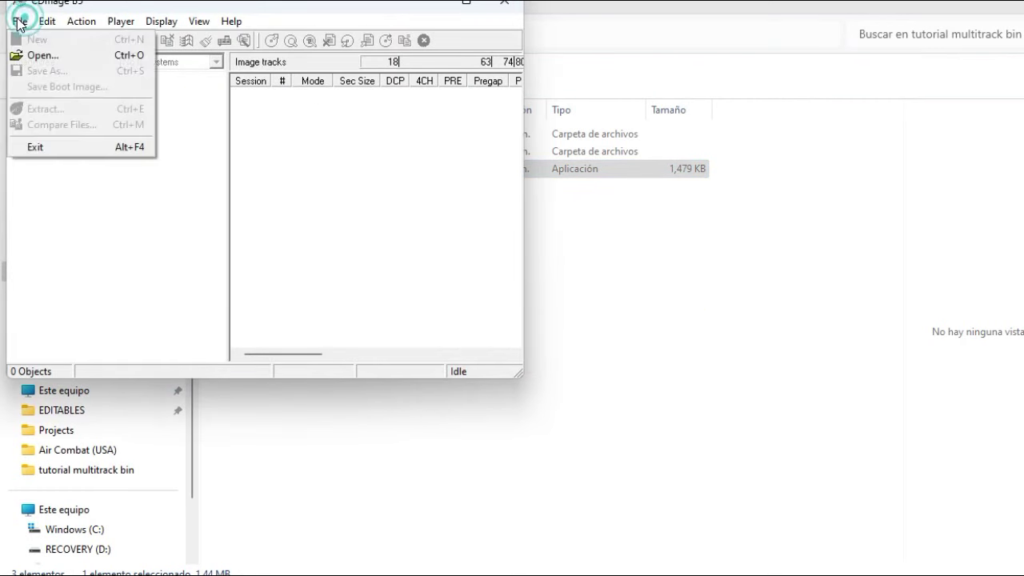
click(44, 56)
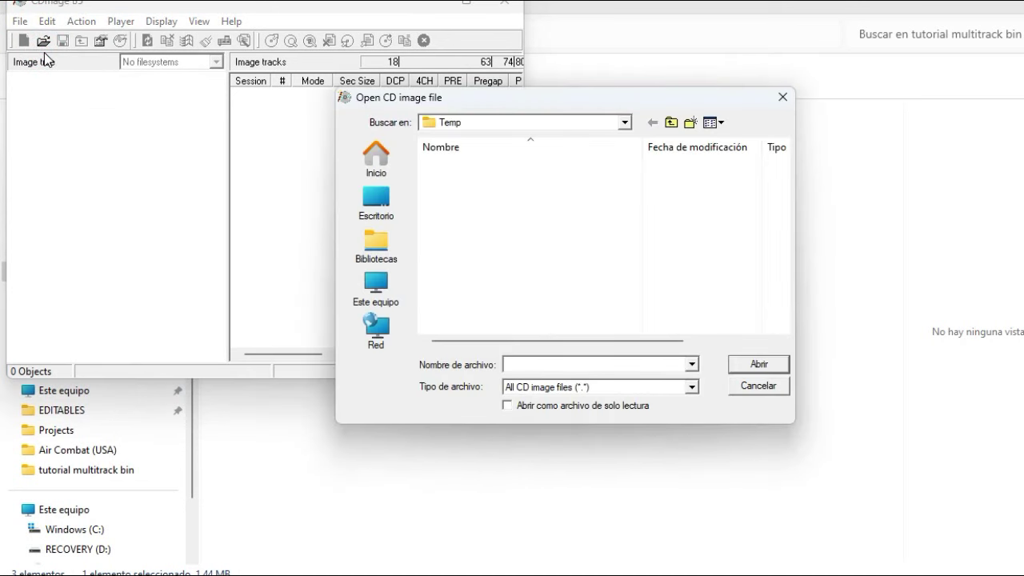
click(375, 200)
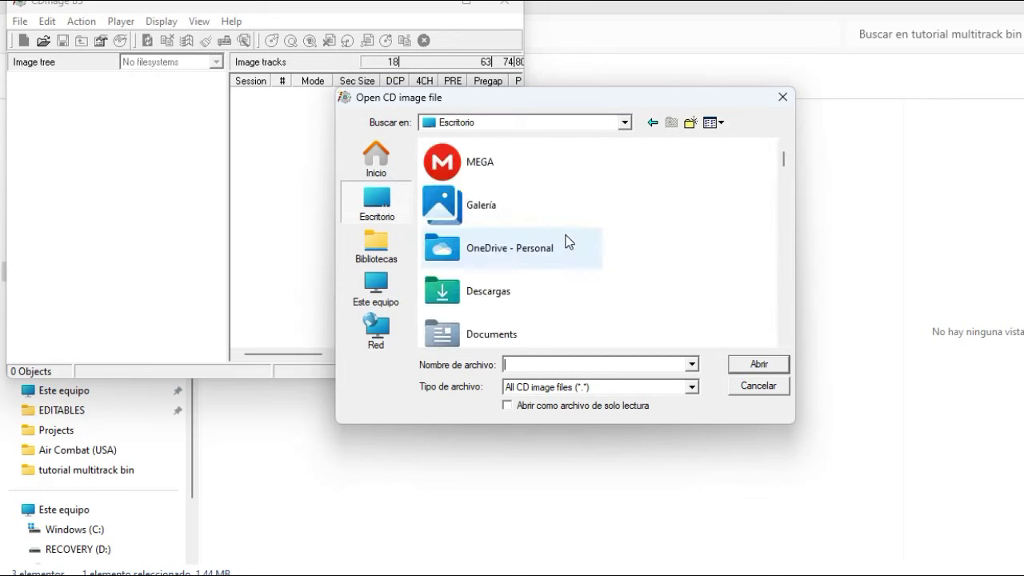
drag(784, 157, 783, 205)
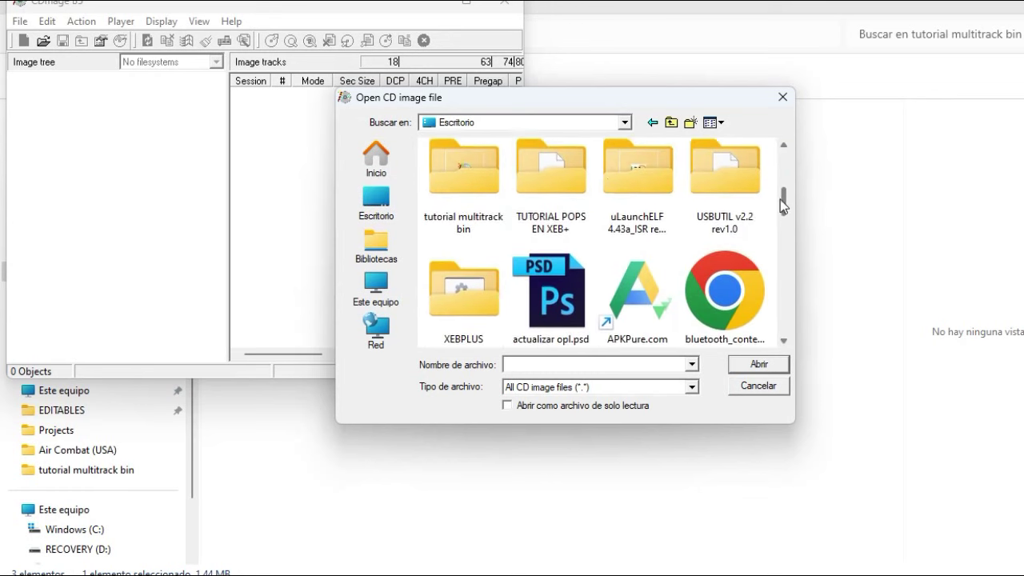
double_click(476, 192)
double_click(486, 166)
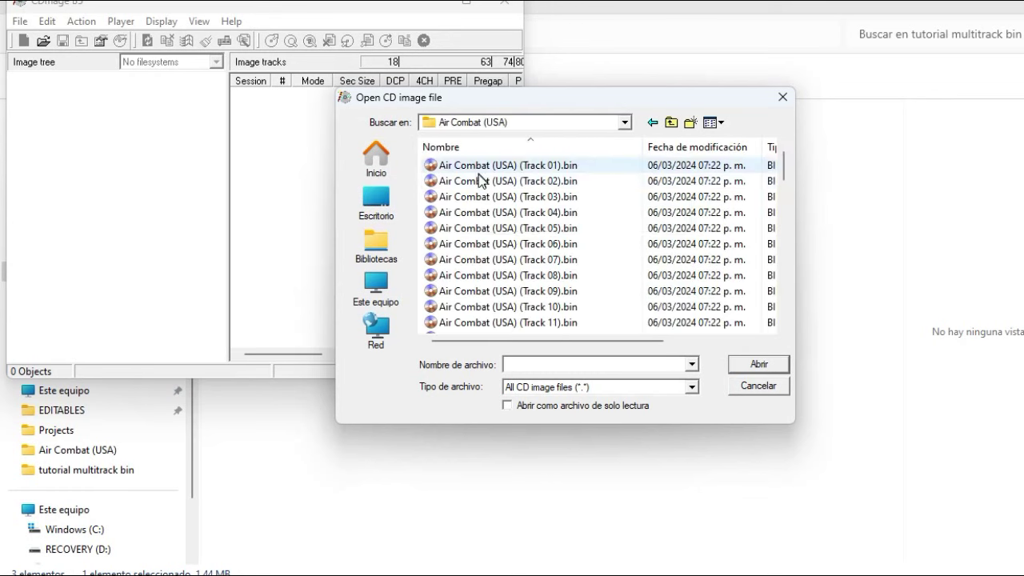
scroll(537, 320, down, 15)
click(535, 319)
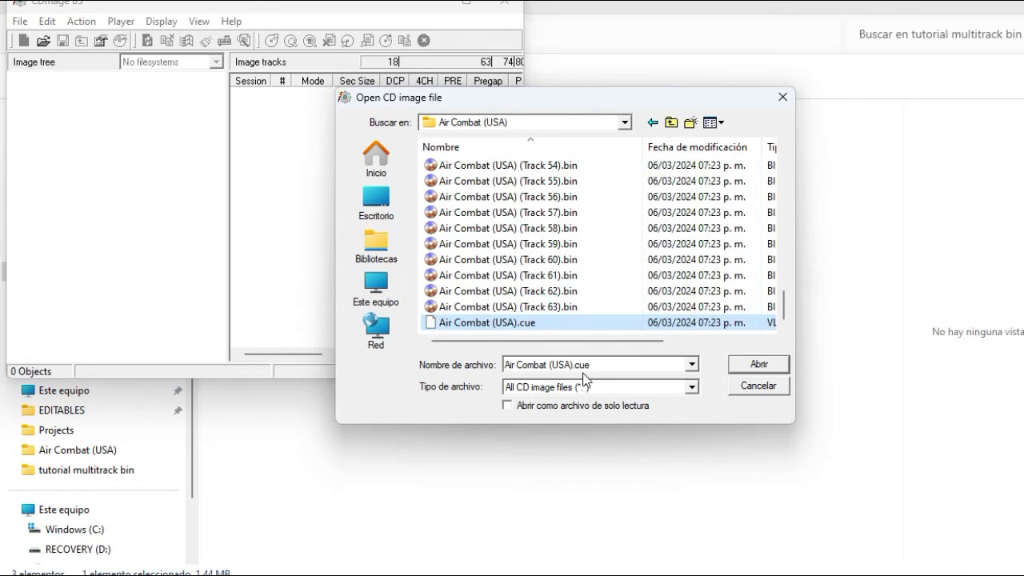
click(761, 365)
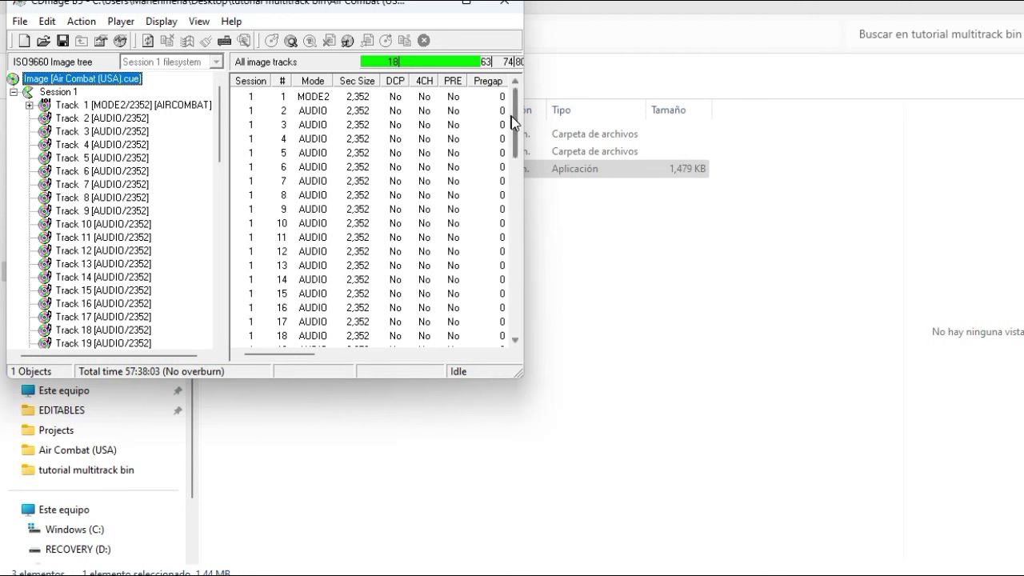
- Save the loaded CD image as Air Combat (USA).cue in the JUEGOS UNIDOS folder inside tutorial multitrack bin
drag(513, 124, 522, 93)
click(16, 22)
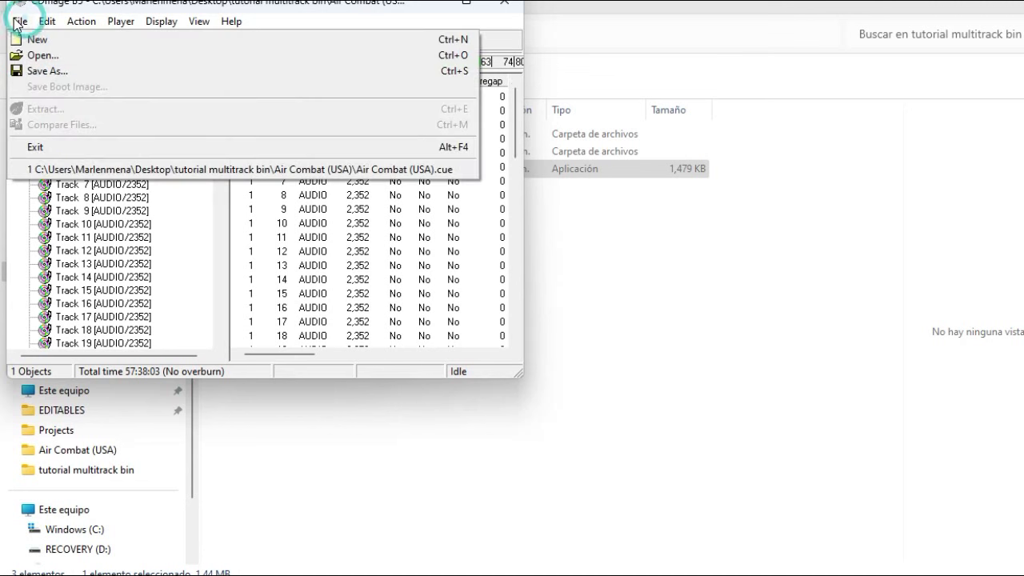
click(50, 71)
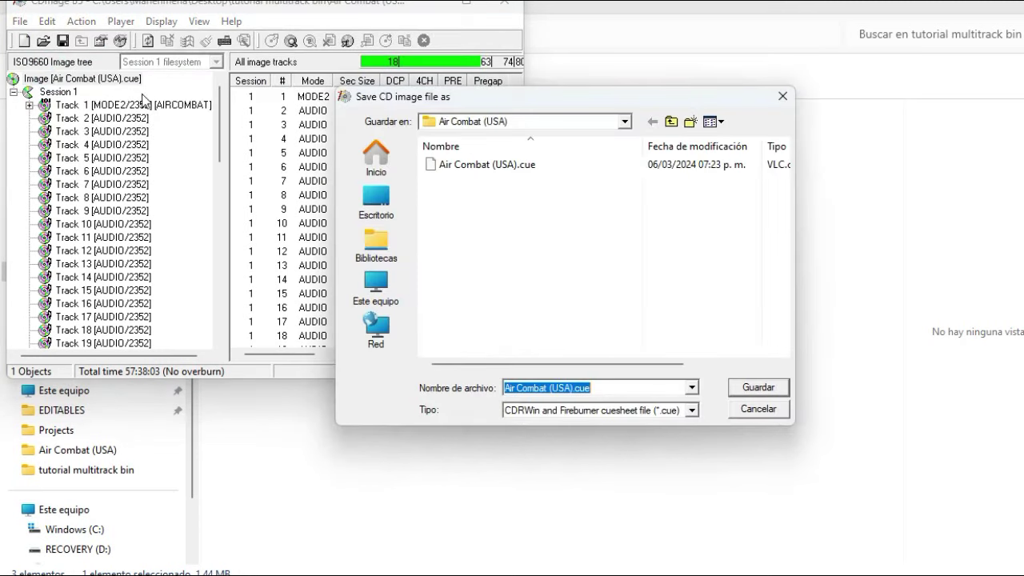
click(623, 121)
click(490, 165)
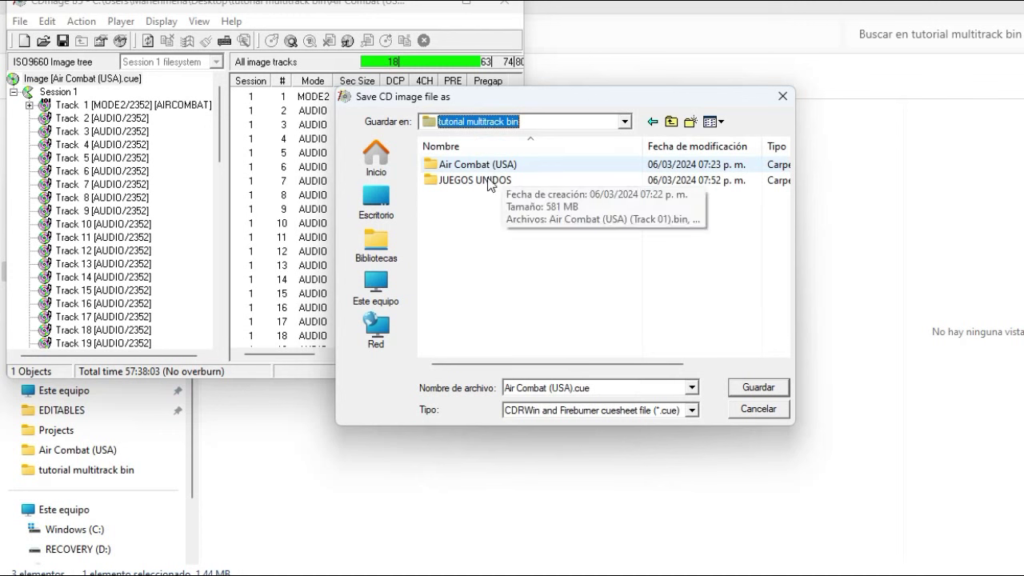
click(487, 181)
click(762, 387)
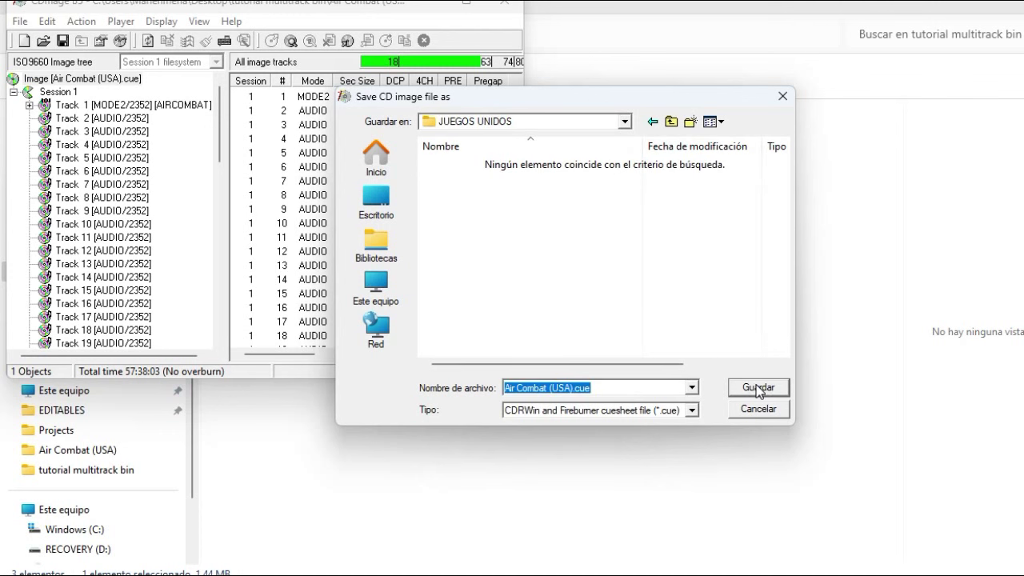
- Finish saving the image with track 1 kept as MODE2/2352 and Stop extraction for unconvertible sectors, and close CDmage
click(755, 386)
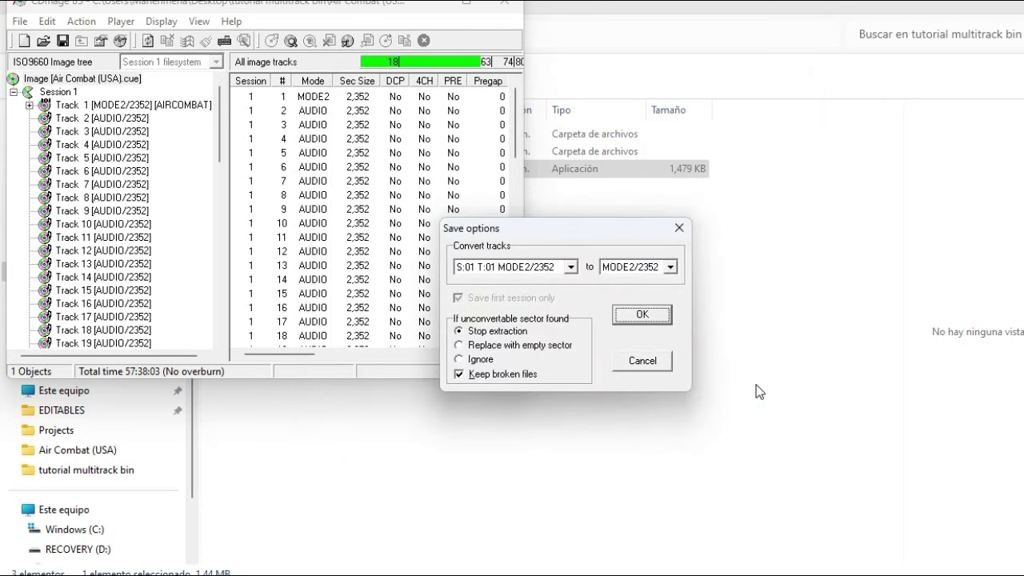
click(644, 314)
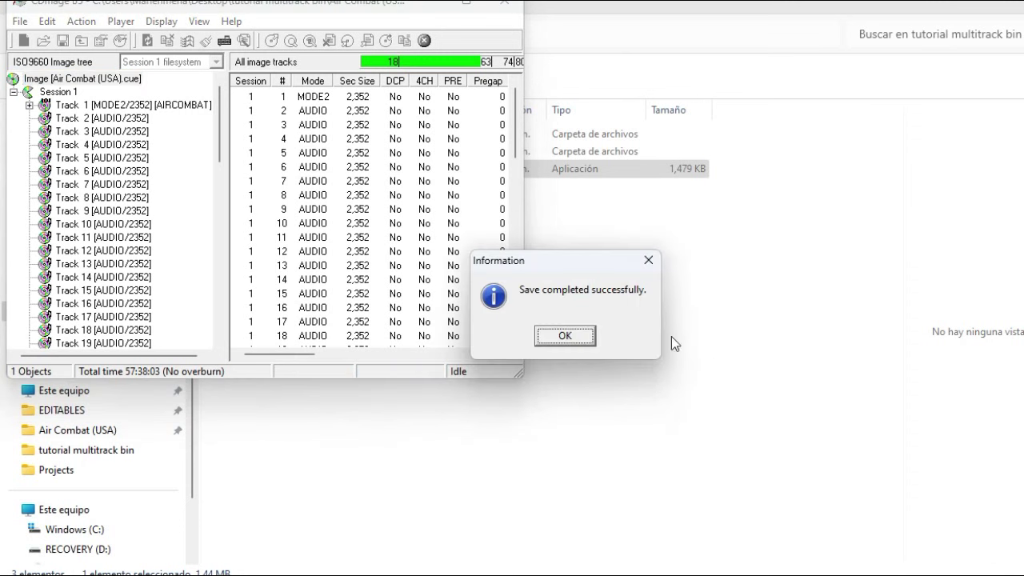
click(565, 336)
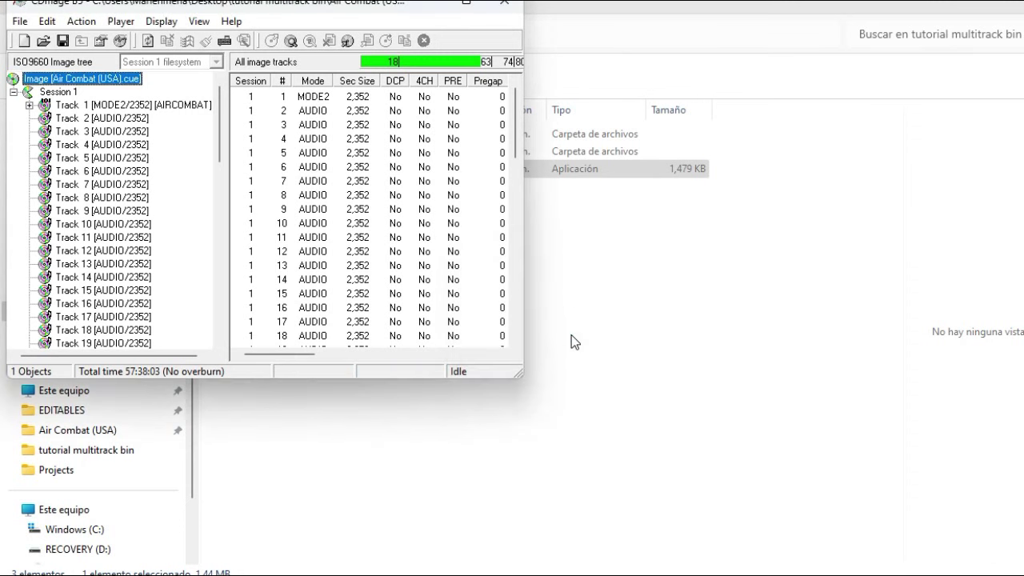
click(504, 3)
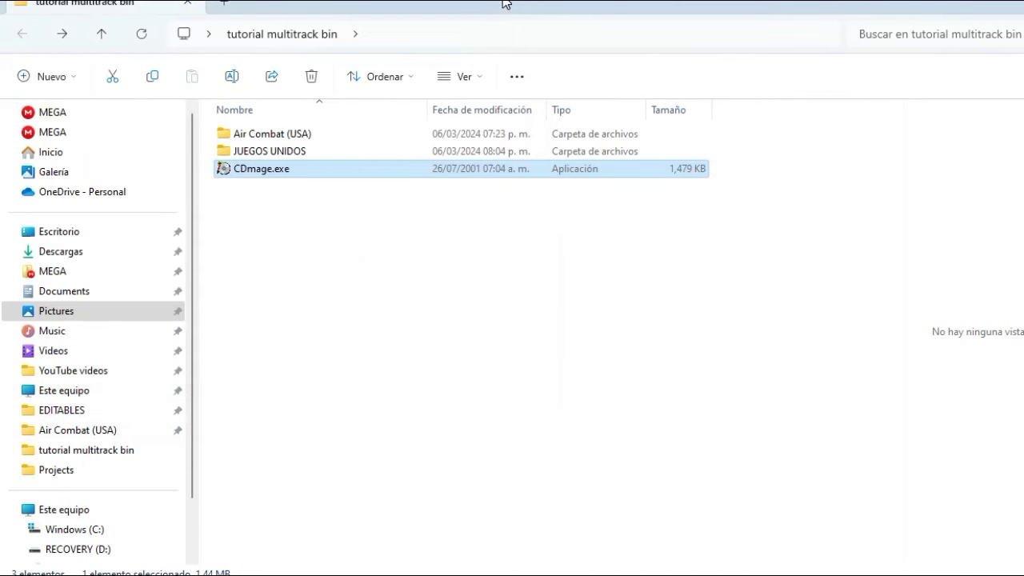
- Move the merged Air Combat (USA).bin and Air Combat (USA).cue from JUEGOS UNIDOS into the POPS folder on the Escritorio
click(283, 150)
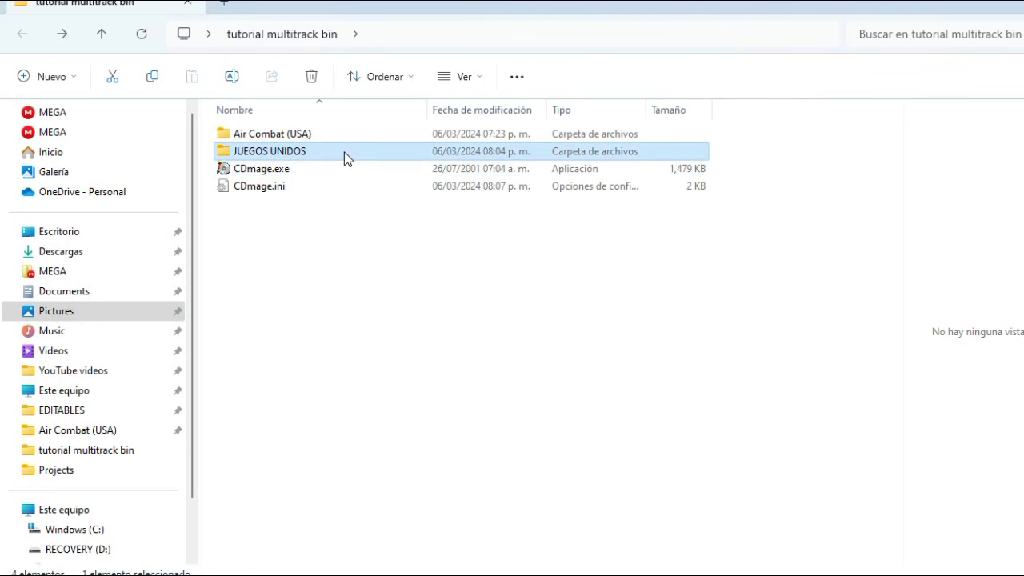
double_click(344, 152)
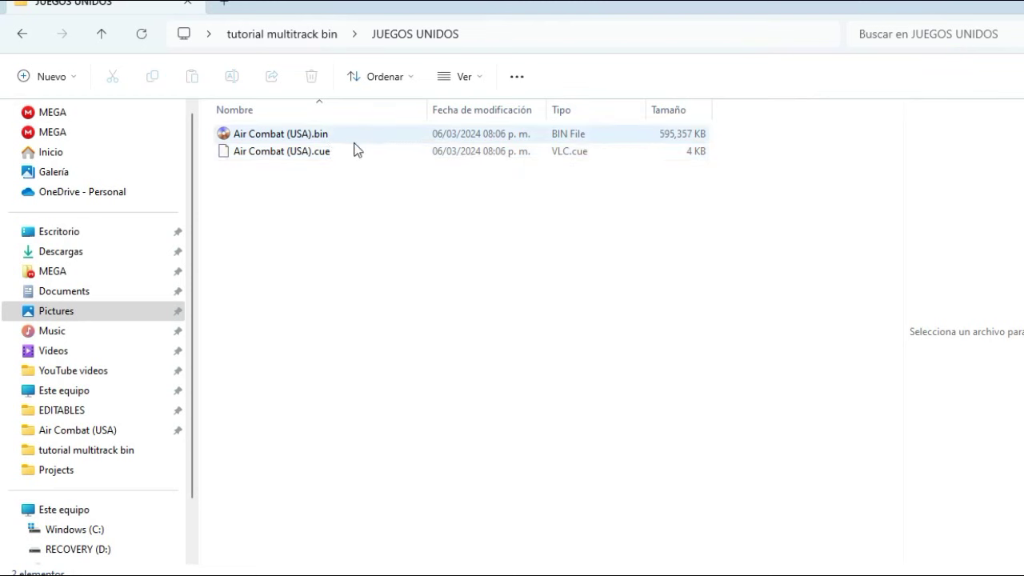
click(264, 155)
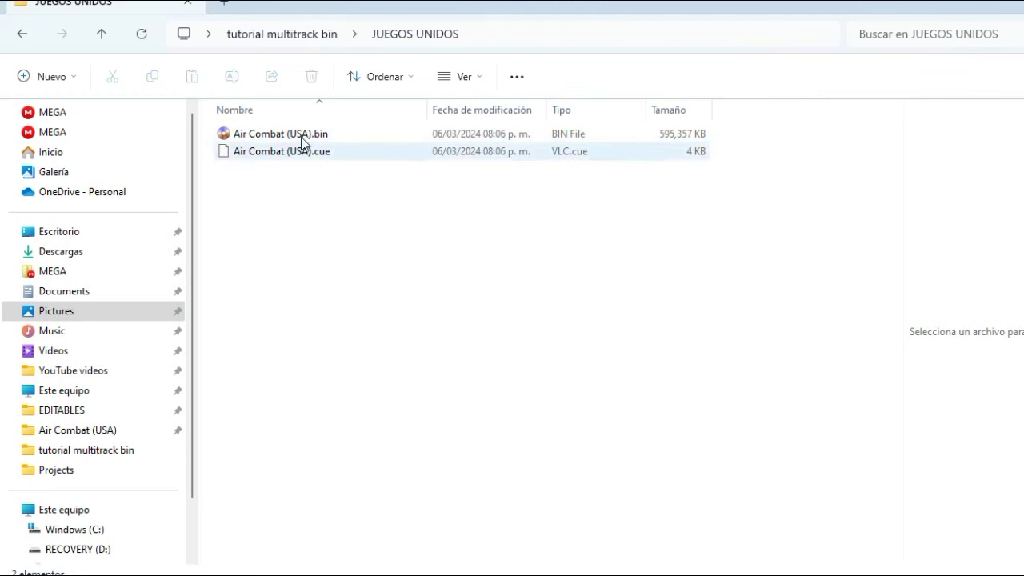
drag(729, 160, 684, 119)
right_click(453, 136)
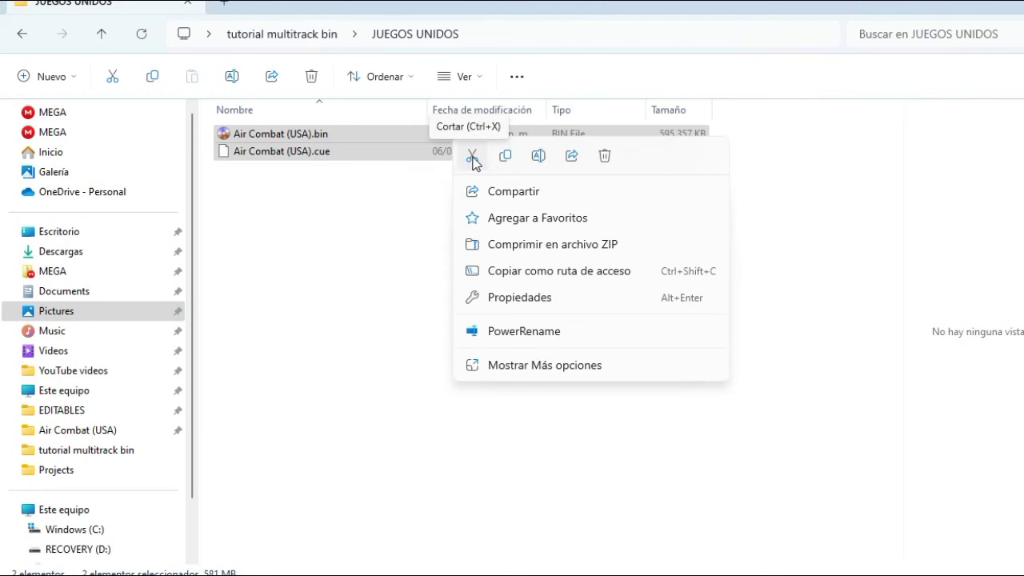
click(472, 158)
click(66, 239)
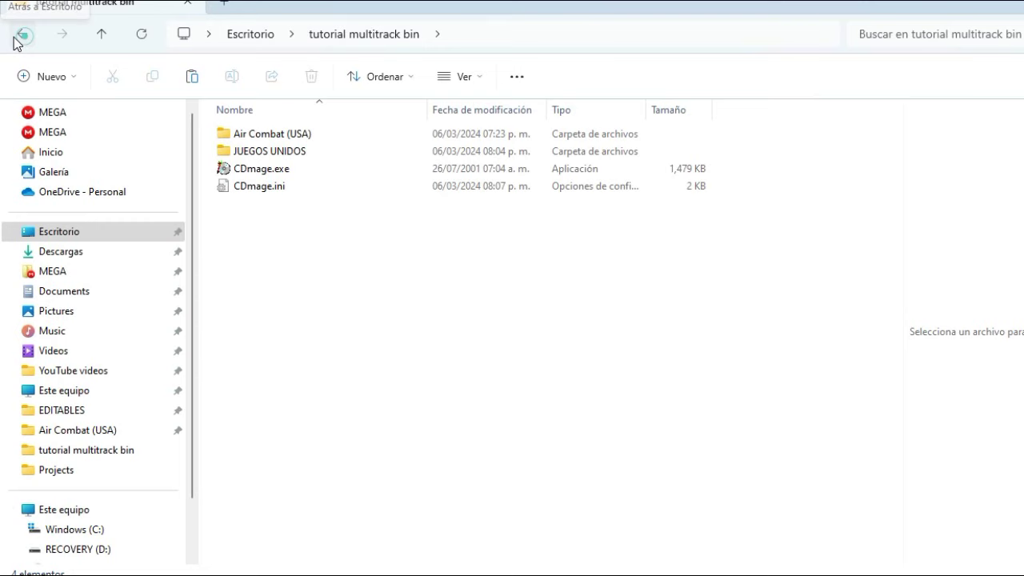
click(22, 34)
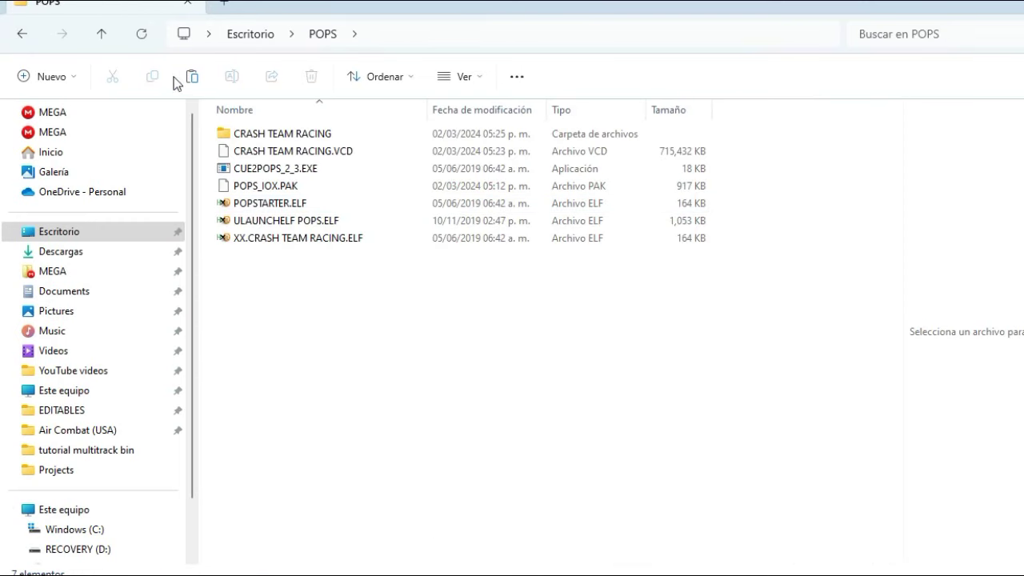
click(191, 76)
- Convert Air Combat (USA).cue to a VCD file by opening it with CUE2POPS_2_3.EXE
click(335, 358)
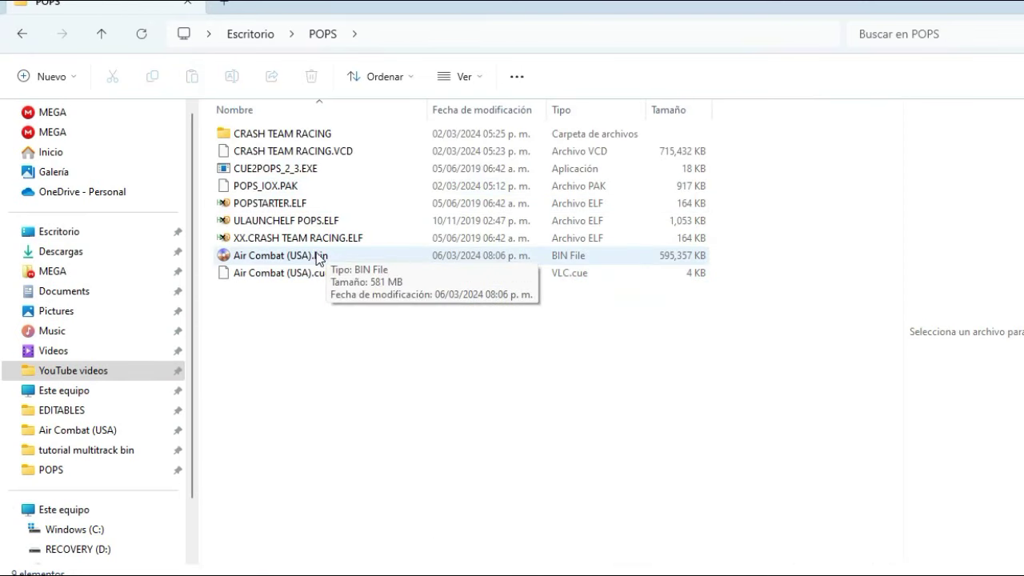
click(336, 272)
drag(320, 273, 297, 170)
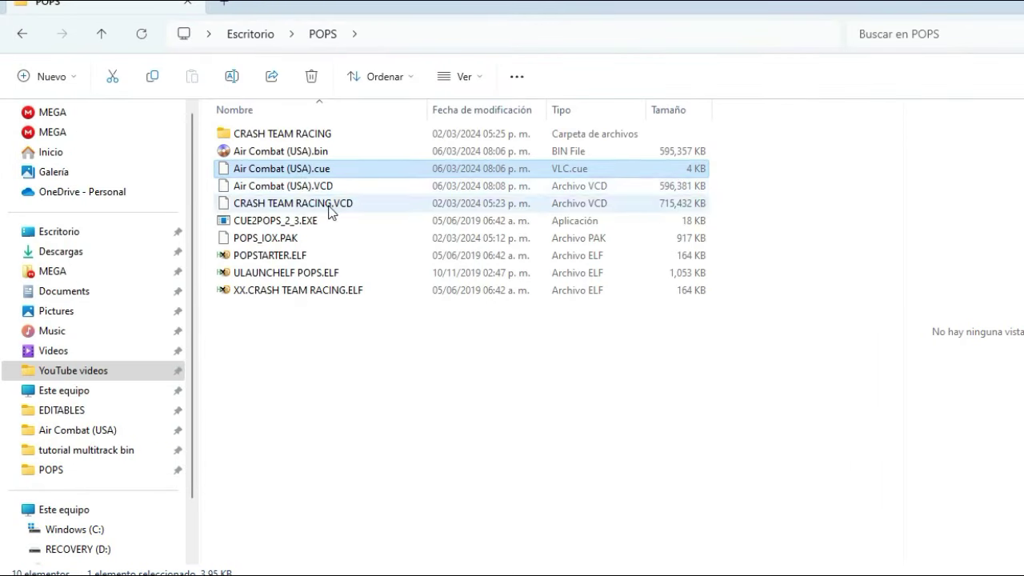
- Copy Air Combat (USA).VCD into the POPS folder on the JUANKY (F:) drive
click(312, 188)
right_click(312, 187)
click(300, 207)
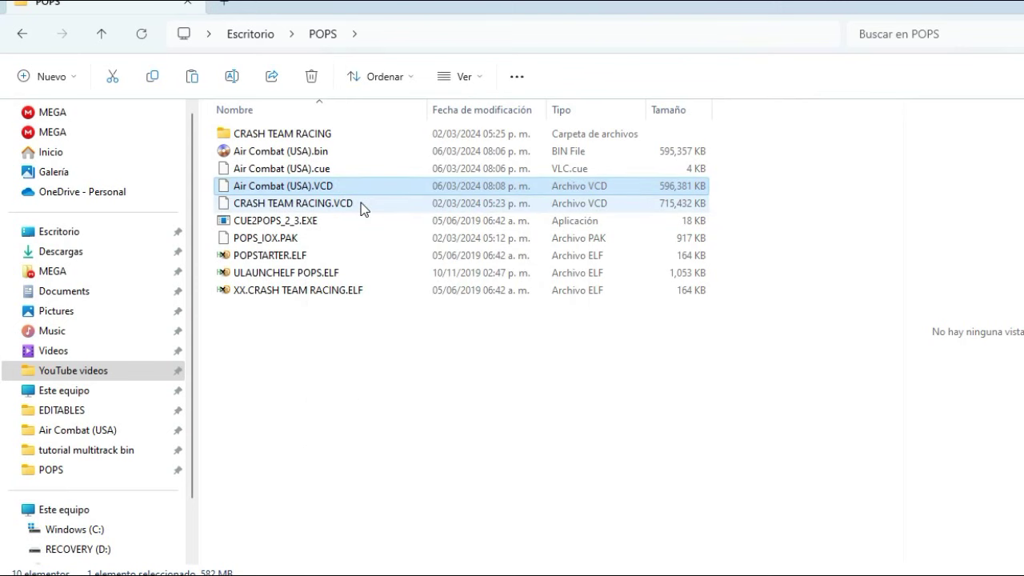
scroll(68, 448, down, 5)
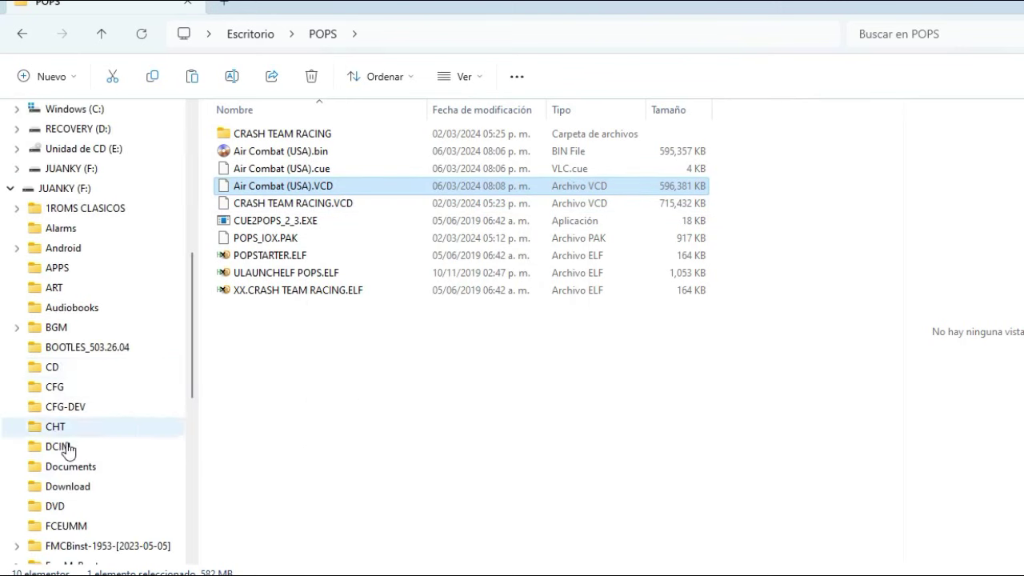
drag(192, 352, 195, 472)
click(83, 485)
click(192, 77)
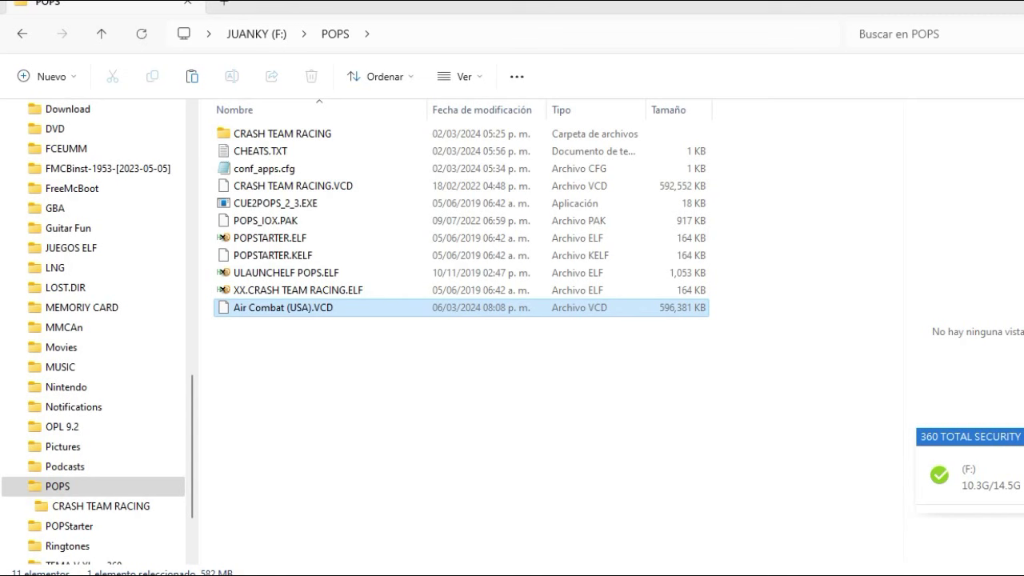
- Duplicate POPSTARTER.ELF inside the POPS folder of JUANKY (F:)
click(288, 237)
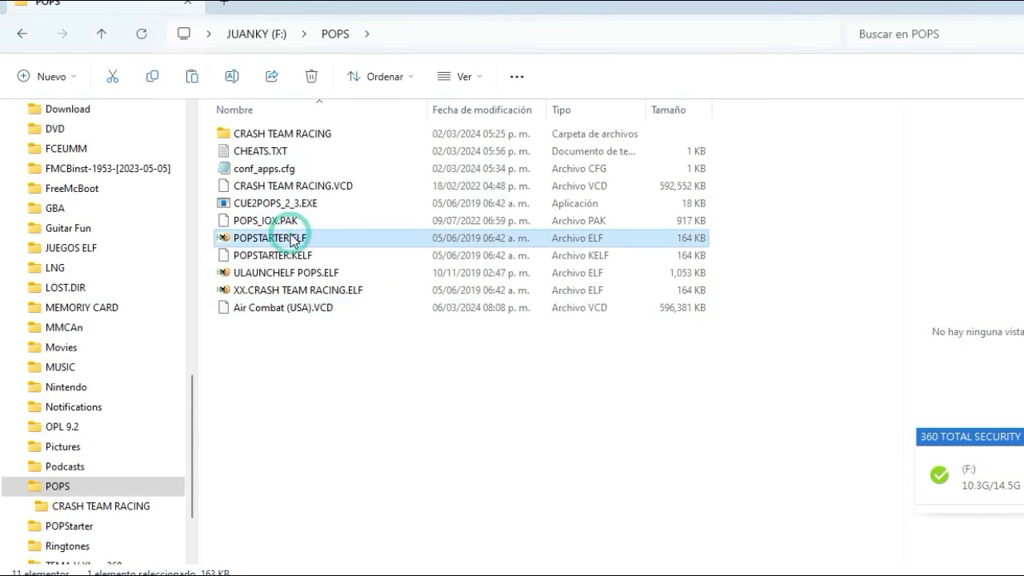
click(152, 76)
click(200, 78)
- Rename the POPSTARTER copy as XX.Air Combat (USA).ELF, reusing the base name of the Air Combat VCD file
right_click(309, 324)
right_click(327, 313)
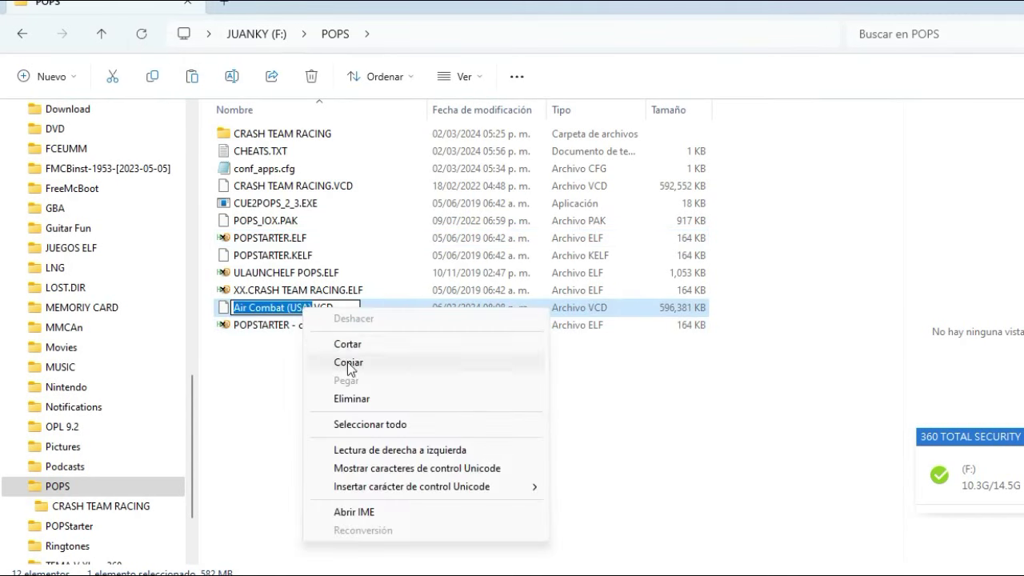
key(Escape)
click(305, 329)
key(ctrl+v)
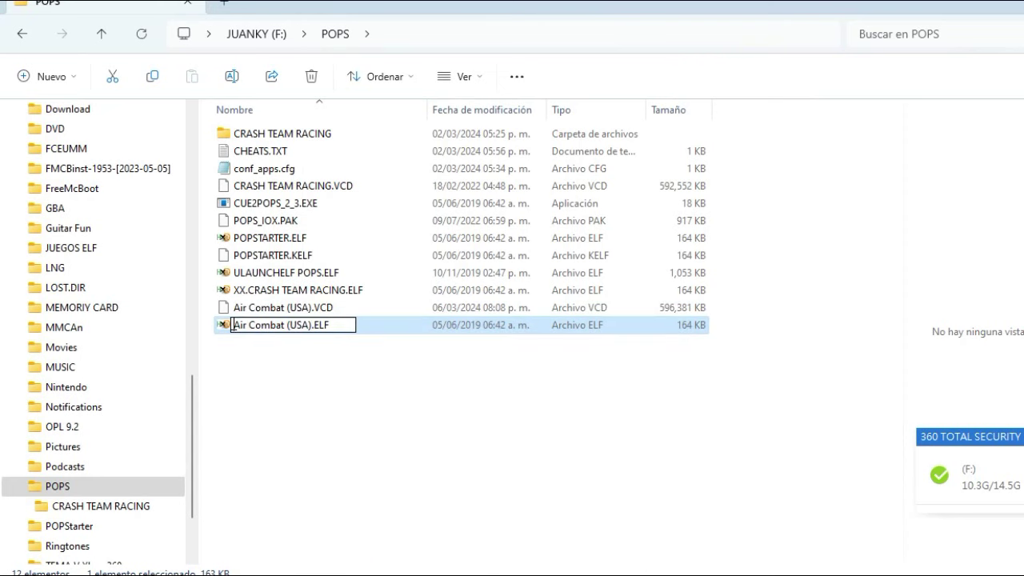
text(XX.)
click(316, 359)
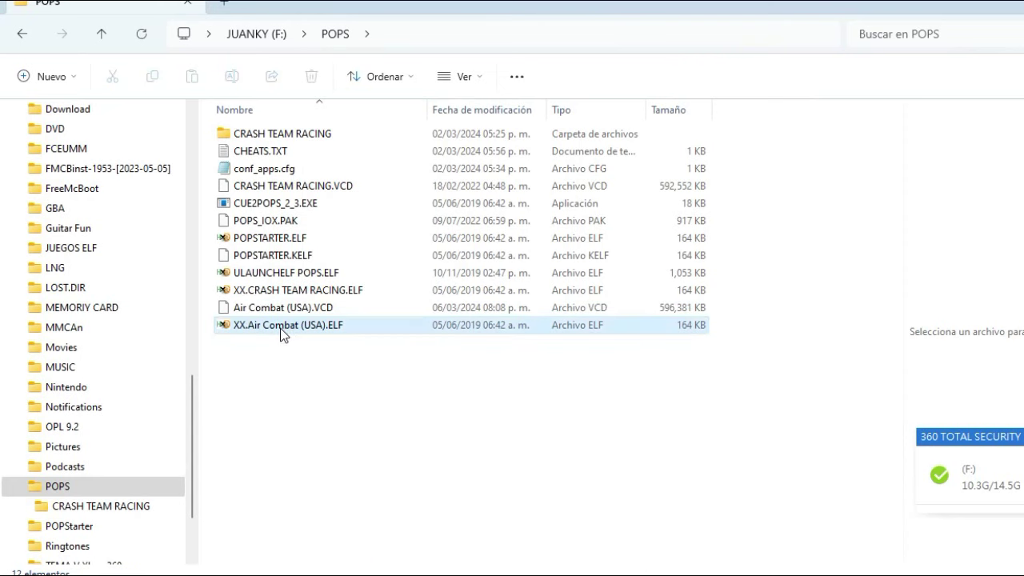
- Create a folder named Air Combat (USA) inside the POPS folder of JUANKY (F:)
click(47, 76)
click(64, 114)
key(ctrl+v)
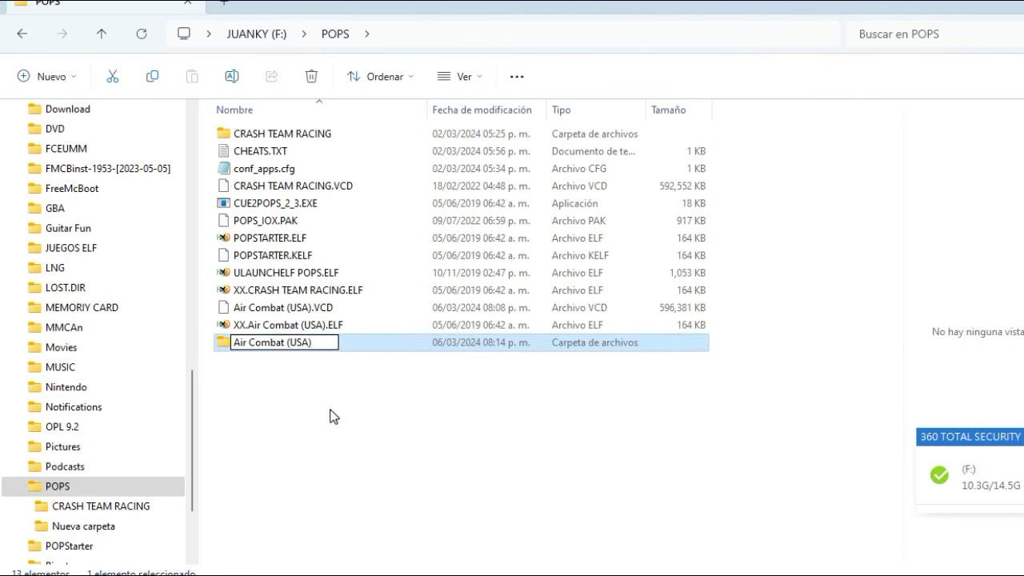
click(331, 416)
- Open conf_apps.cfg and add a second line reading Air Combat (USA)
double_click(275, 171)
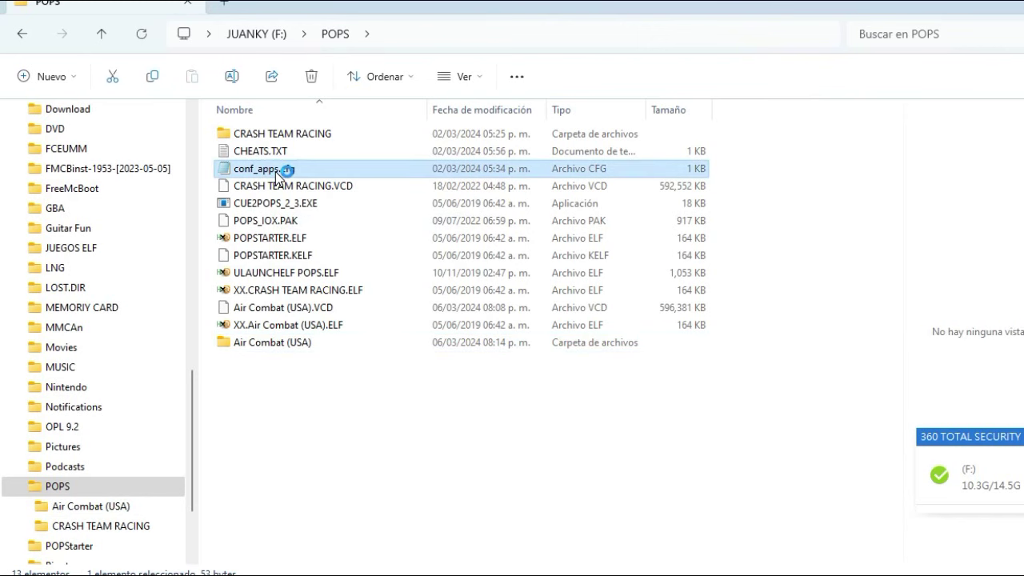
key(Return)
right_click(599, 130)
click(651, 251)
- Copy =mass:/POPS/XX.CRASH TEAM RACING.ELF from the first line to the end of the Air Combat (USA) line
drag(850, 109, 1019, 109)
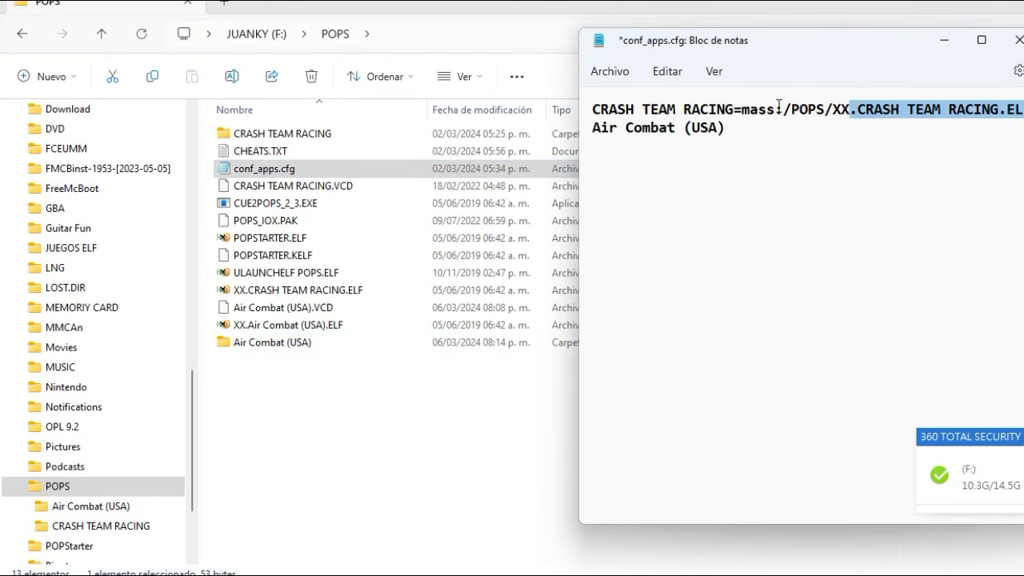
drag(778, 108, 1021, 109)
right_click(743, 109)
click(811, 194)
click(722, 130)
click(644, 193)
right_click(904, 110)
click(799, 193)
click(724, 130)
right_click(724, 130)
click(767, 248)
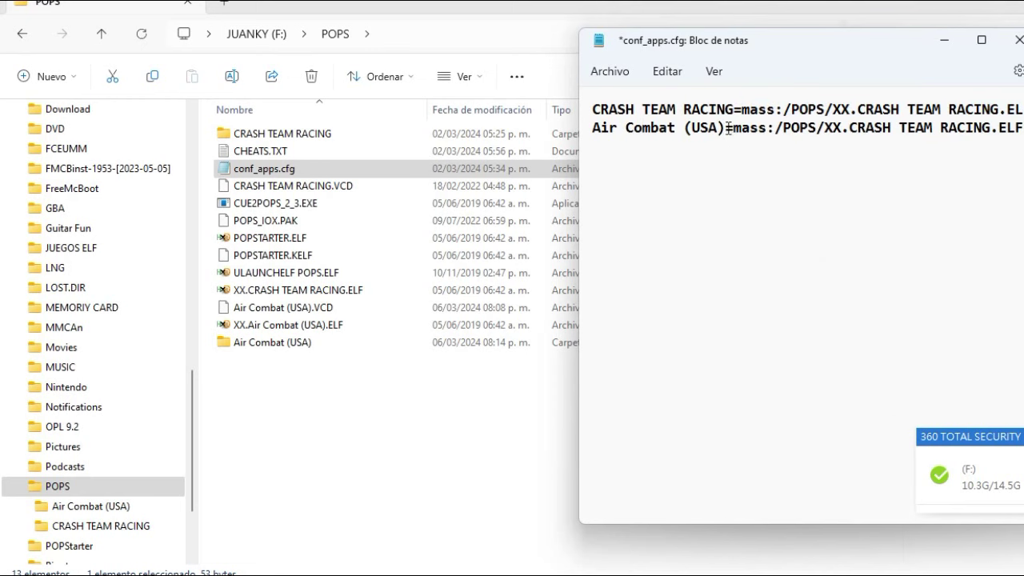
- Replace CRASH TEAM RACING with Air Combat (USA) in the second line's ELF path, and save and close conf_apps.cfg
drag(994, 126, 852, 122)
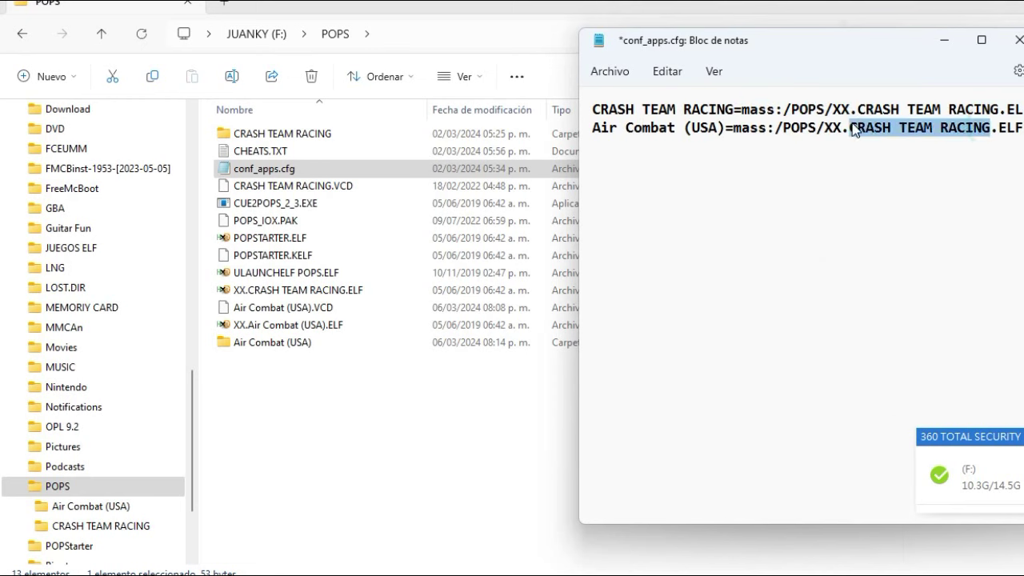
key(BackSpace)
key(super+v)
click(912, 421)
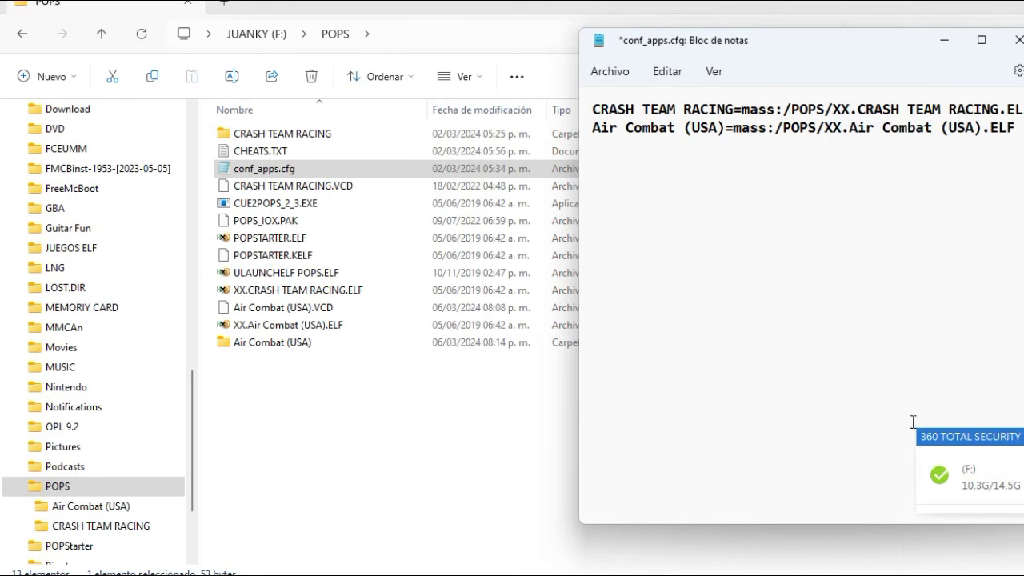
click(608, 71)
click(623, 182)
click(1018, 40)
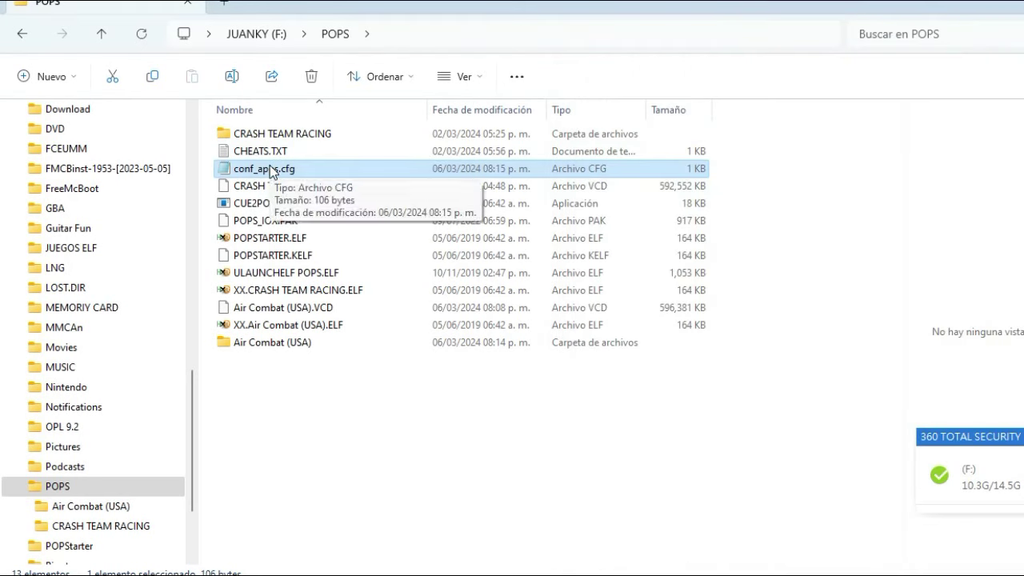
- Copy the edited conf_apps.cfg from the POPS folder to the root of the JUANKY (F:) drive
right_click(270, 165)
drag(192, 392, 192, 252)
key(alt+Up)
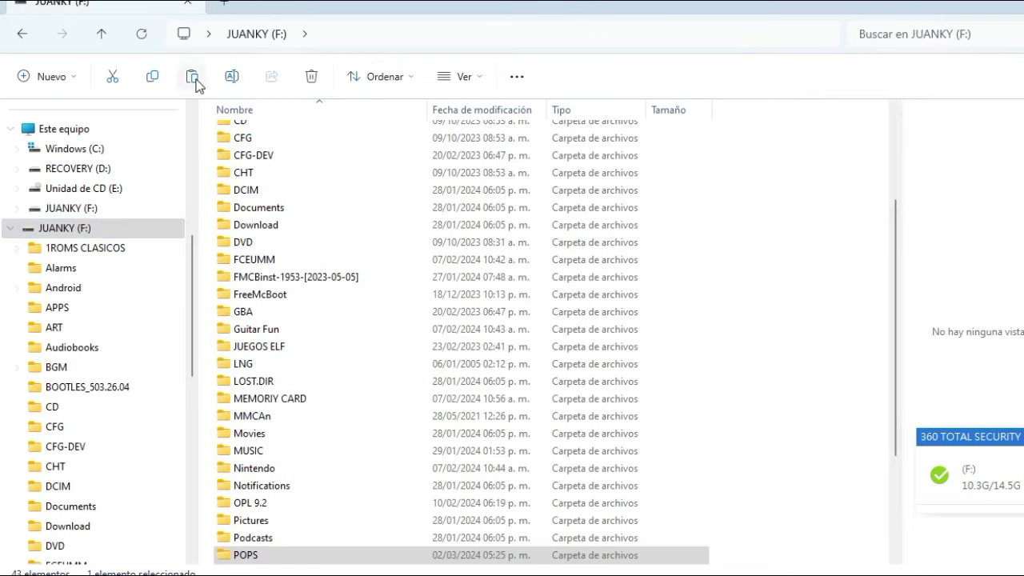
click(192, 76)
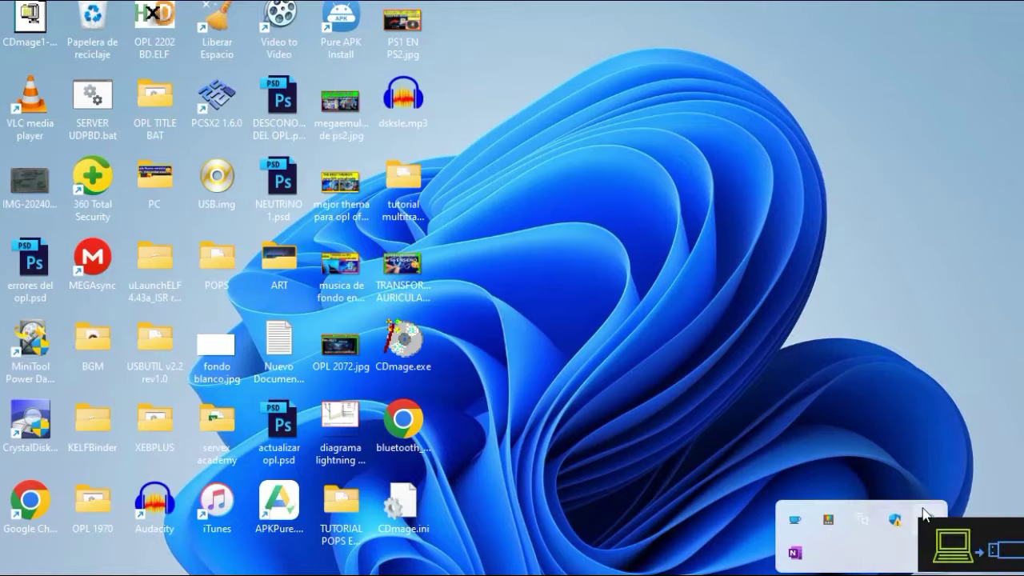
right_click(919, 512)
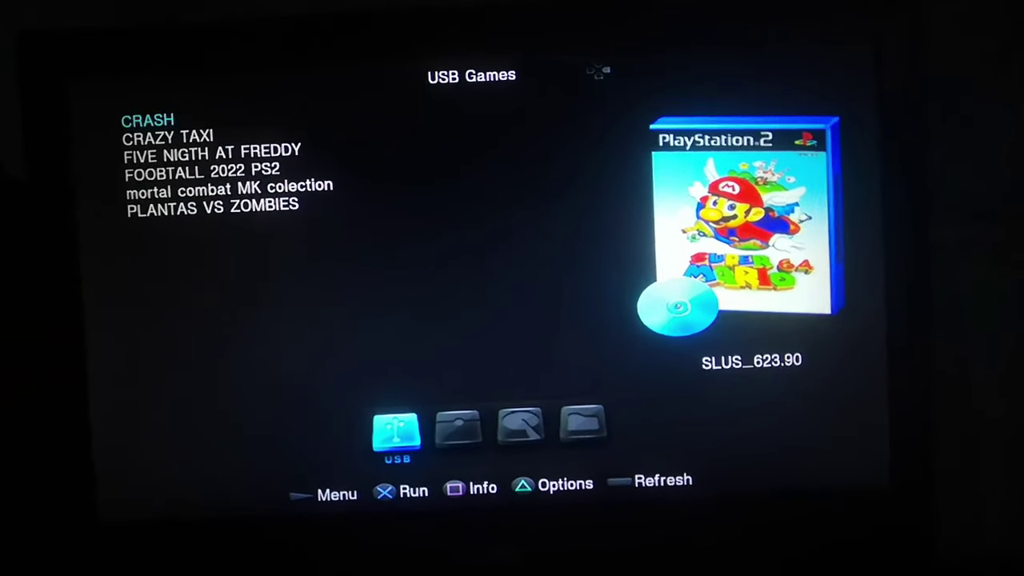
key(Right)
key(Right)
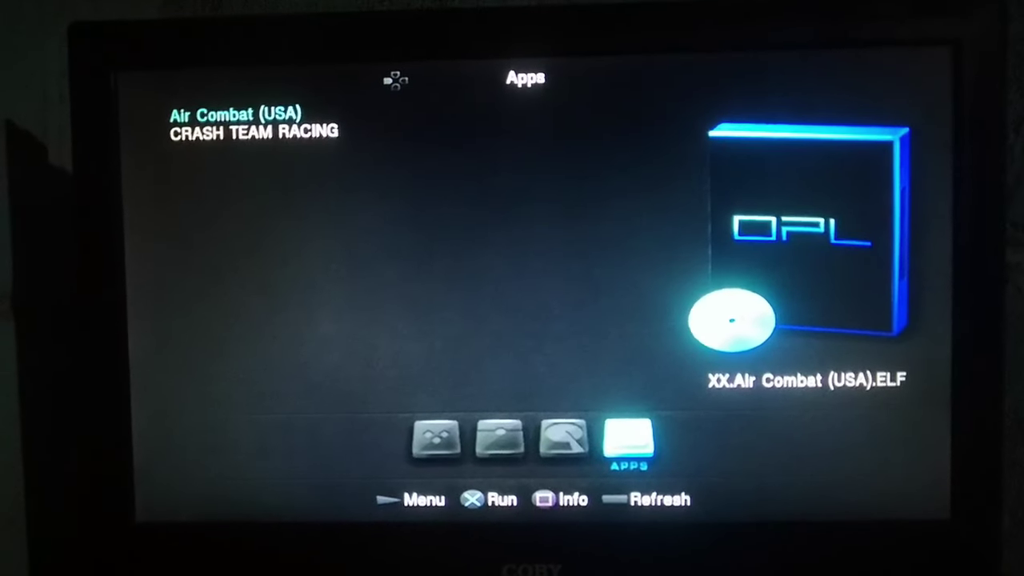
key(Return)
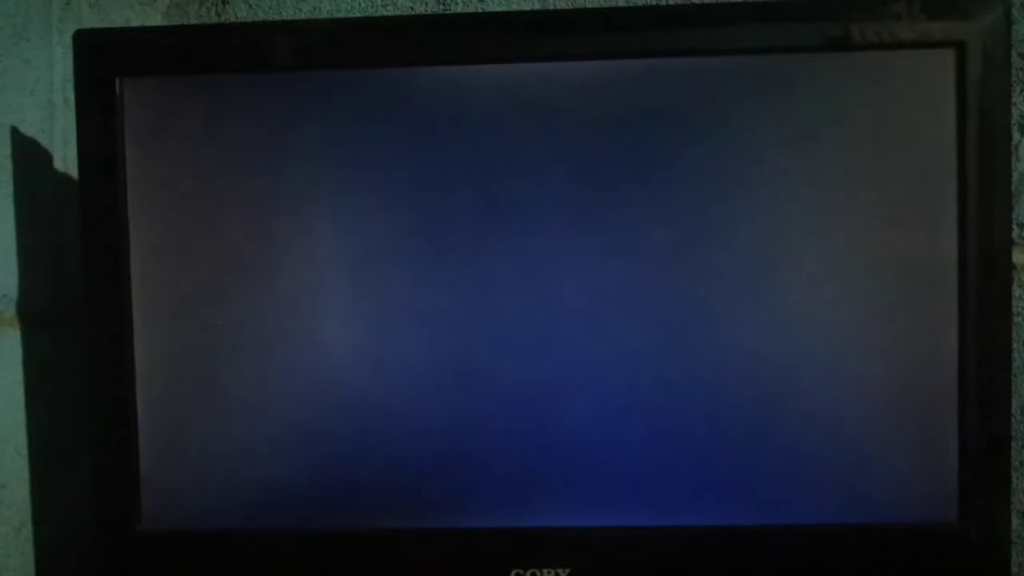